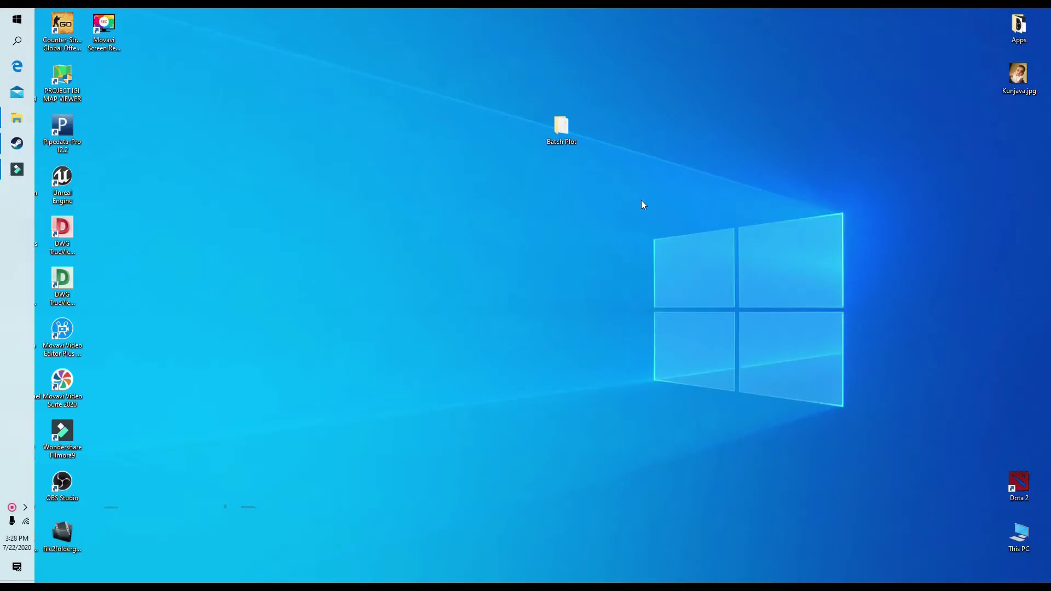
Launch AutoCAD 2018 from the desktop and open its application menu.
double_click(21, 432)
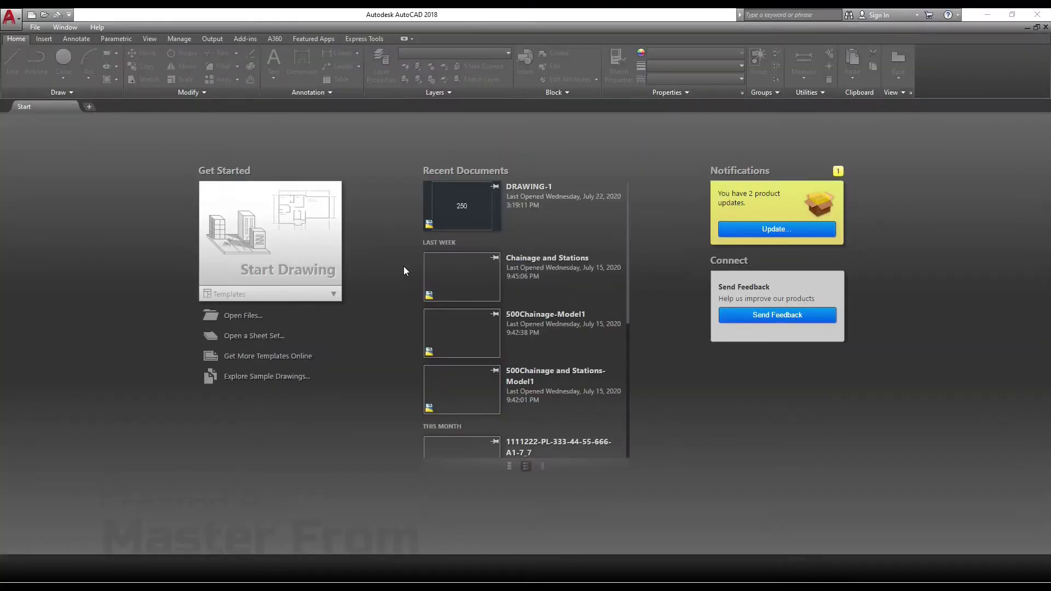
click(10, 18)
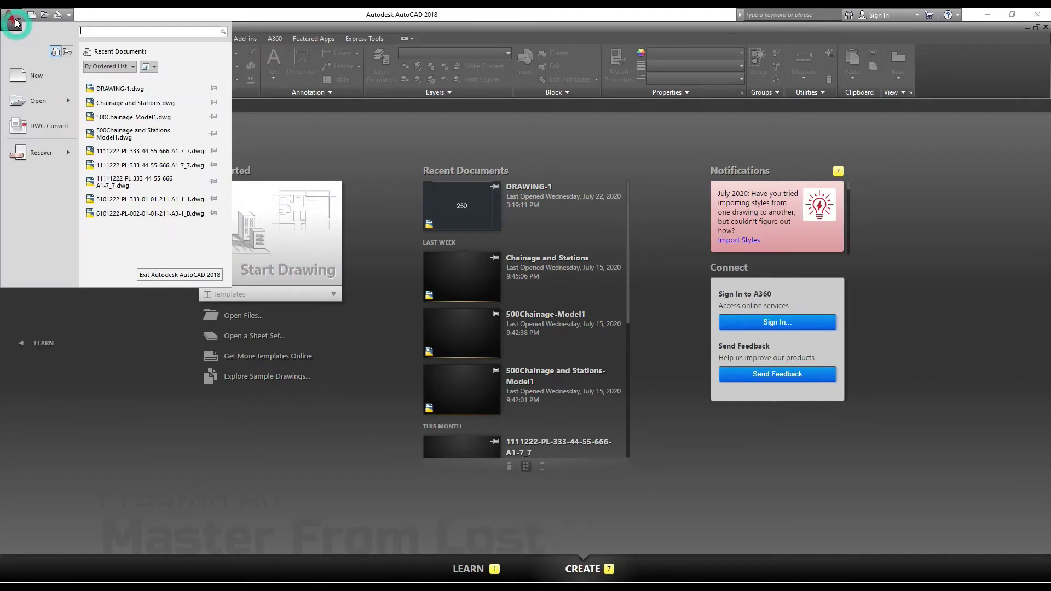
Open DWG Convert and add DRAWING-1.dwg through DRAWING-98.dwg to the file list.
click(47, 126)
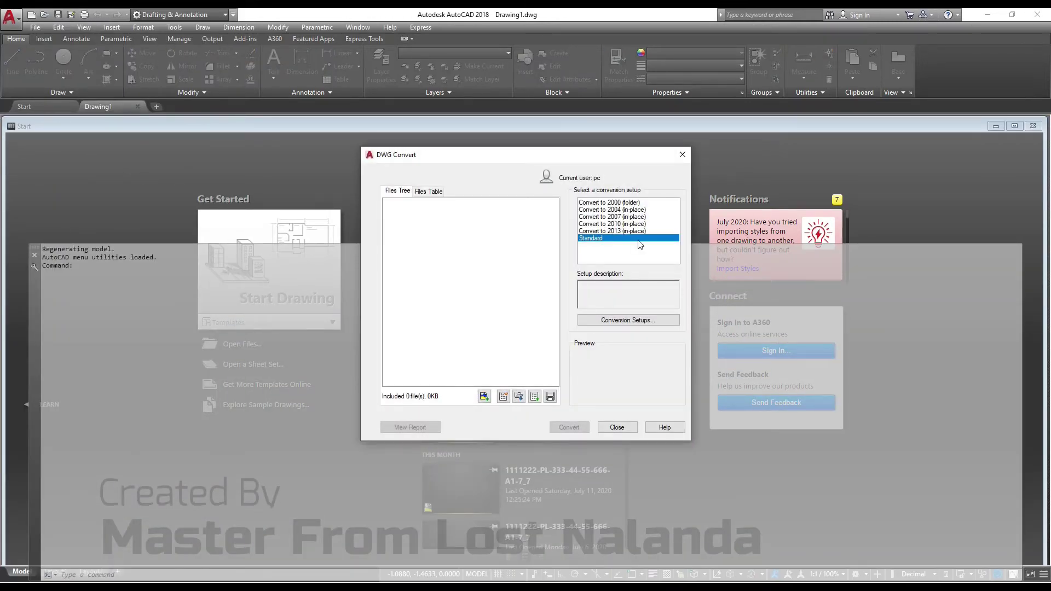
click(484, 396)
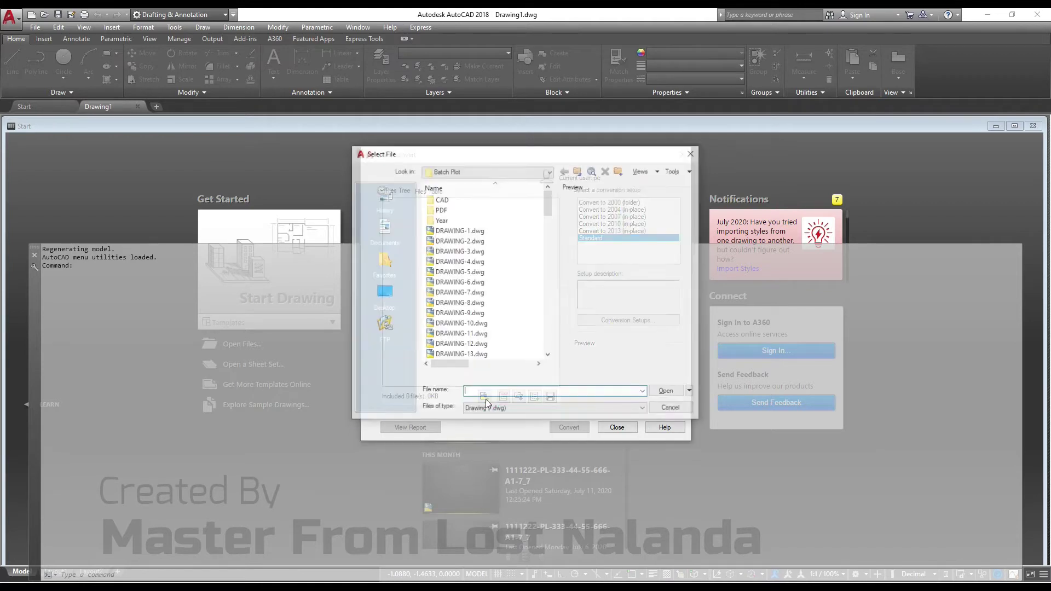
click(477, 231)
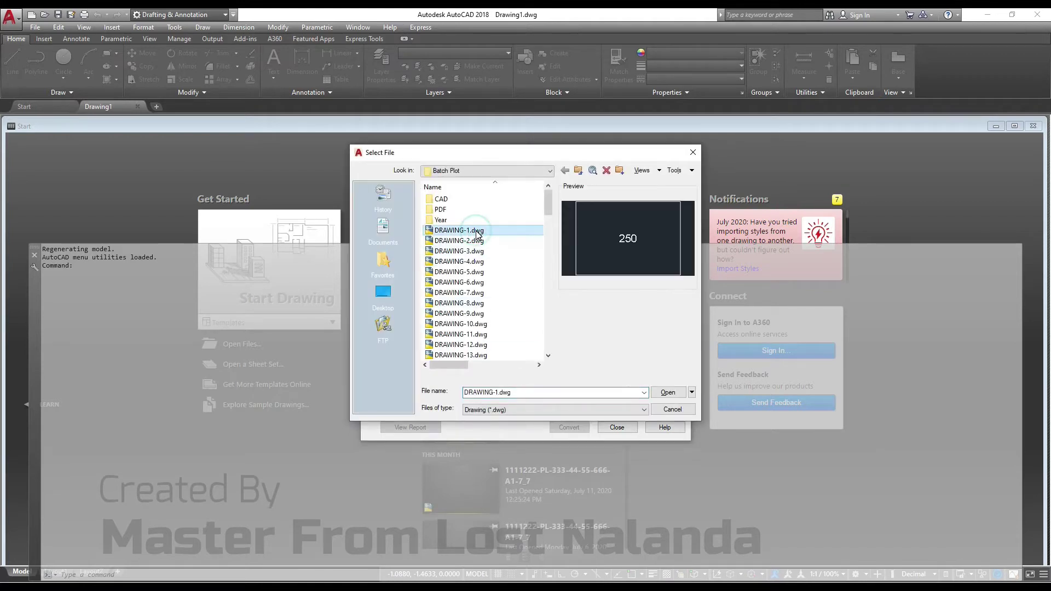
drag(548, 204, 546, 348)
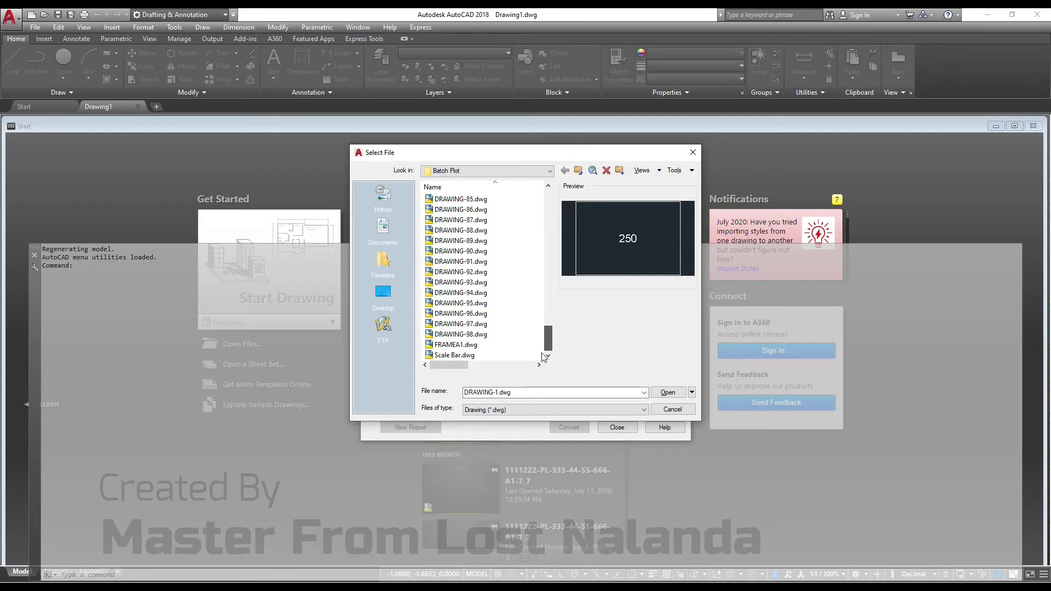
shift+click(485, 335)
click(669, 393)
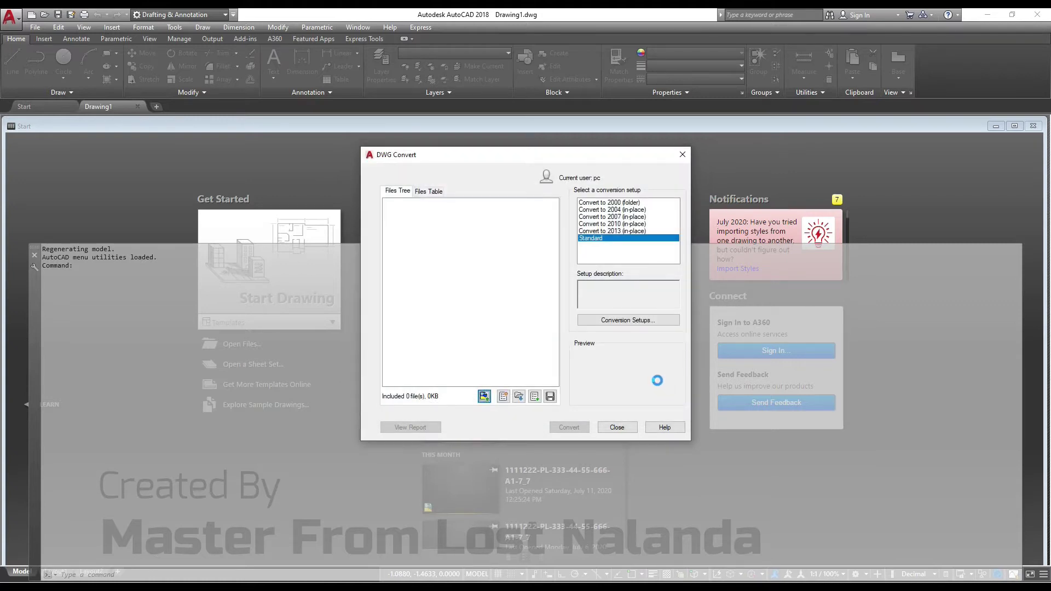
Switch to the Files Table view and widen the Version column to read each drawing's version.
click(430, 191)
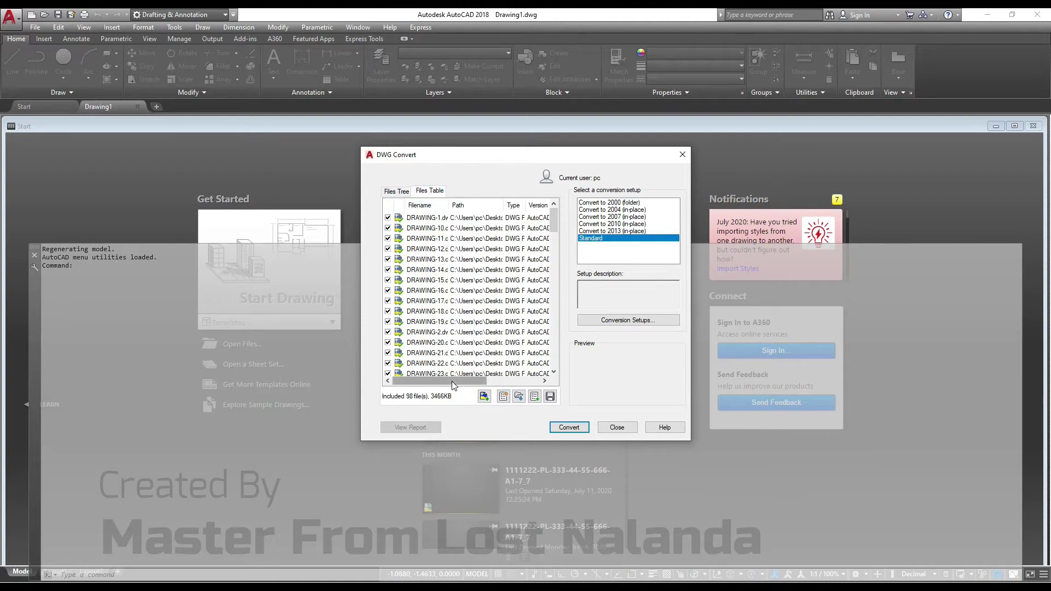
drag(452, 381, 543, 382)
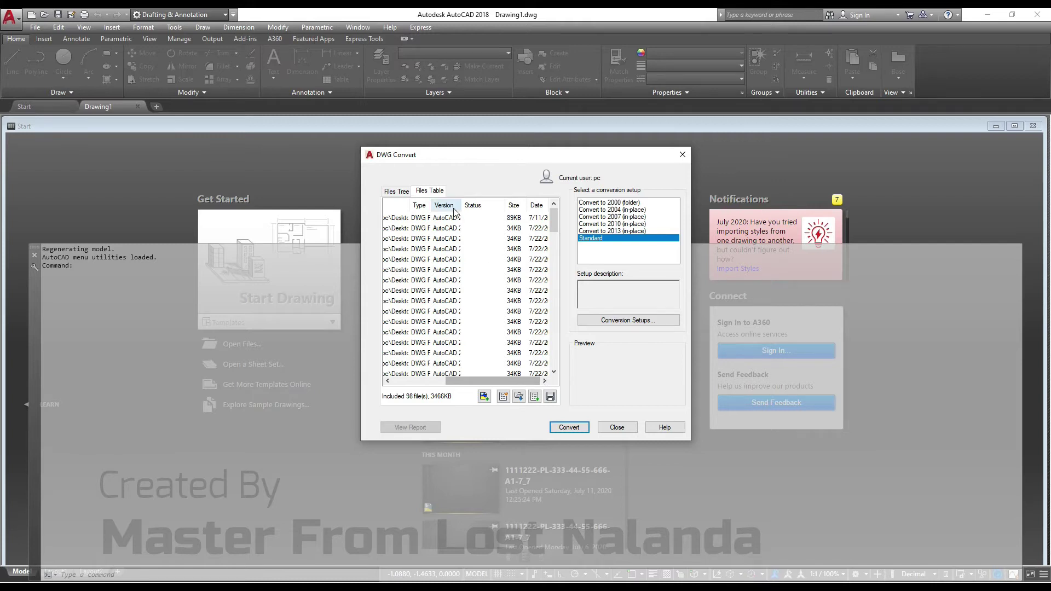
drag(461, 205, 494, 201)
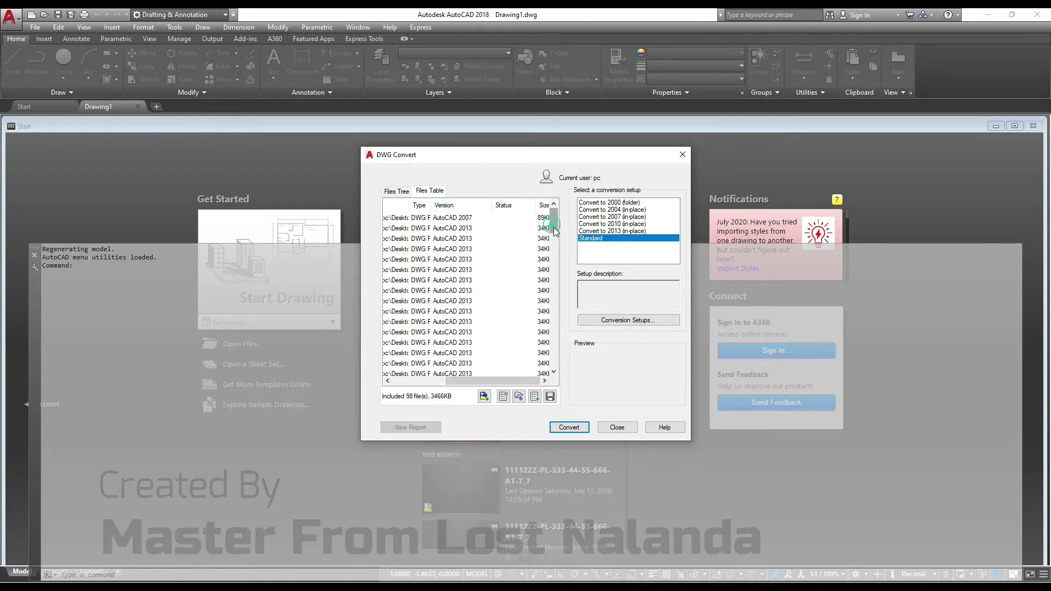
mouse_move(554, 219)
mouse_down()
mouse_move(554, 345)
mouse_move(564, 216)
mouse_up()
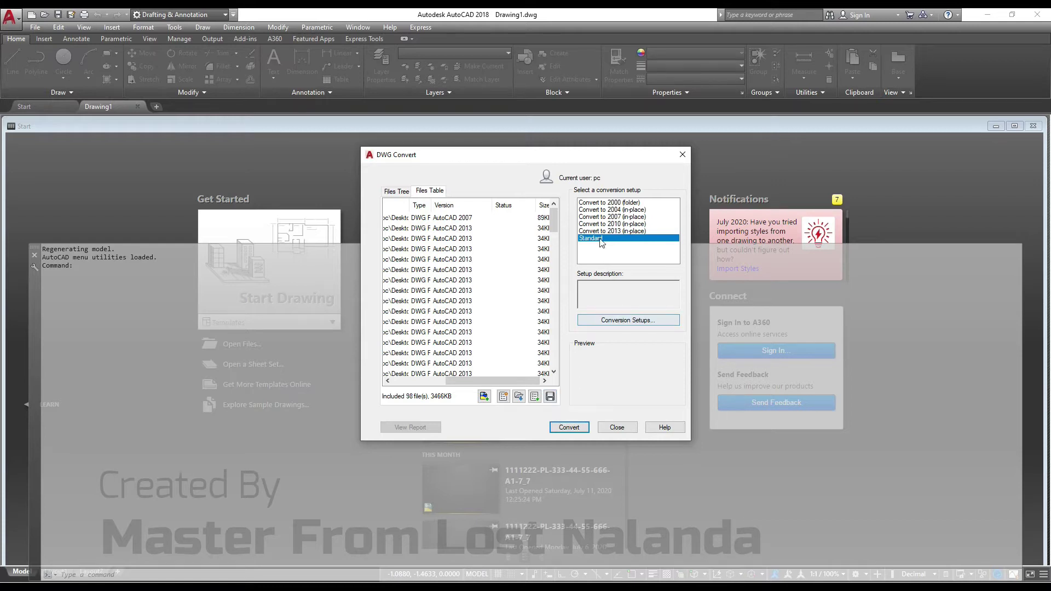
Select the Convert to 2007 (in-place) setup, modify it, and set its package type to Folder.
click(608, 218)
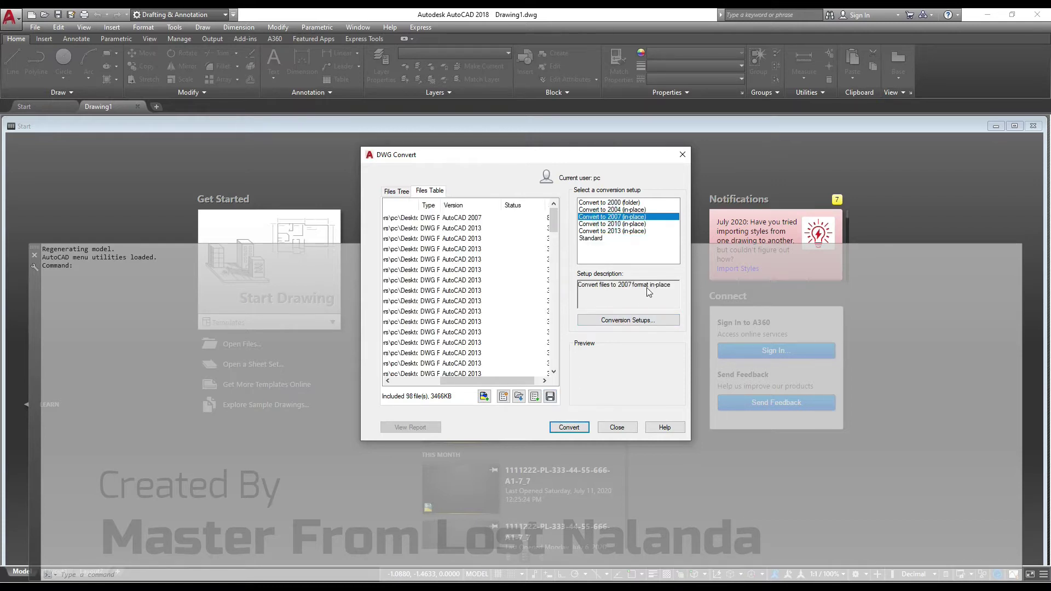
click(636, 324)
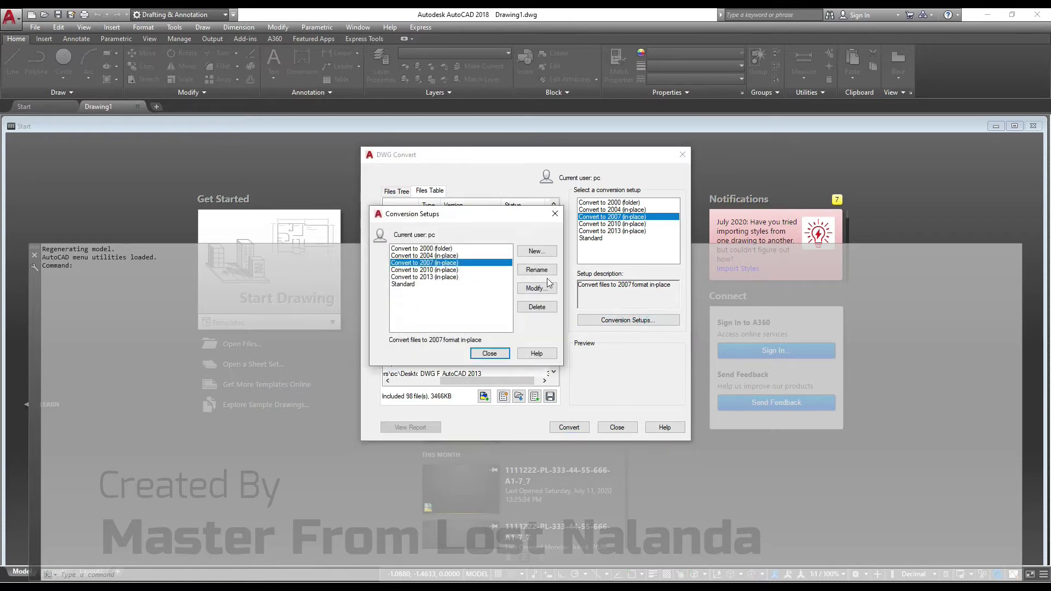
click(544, 291)
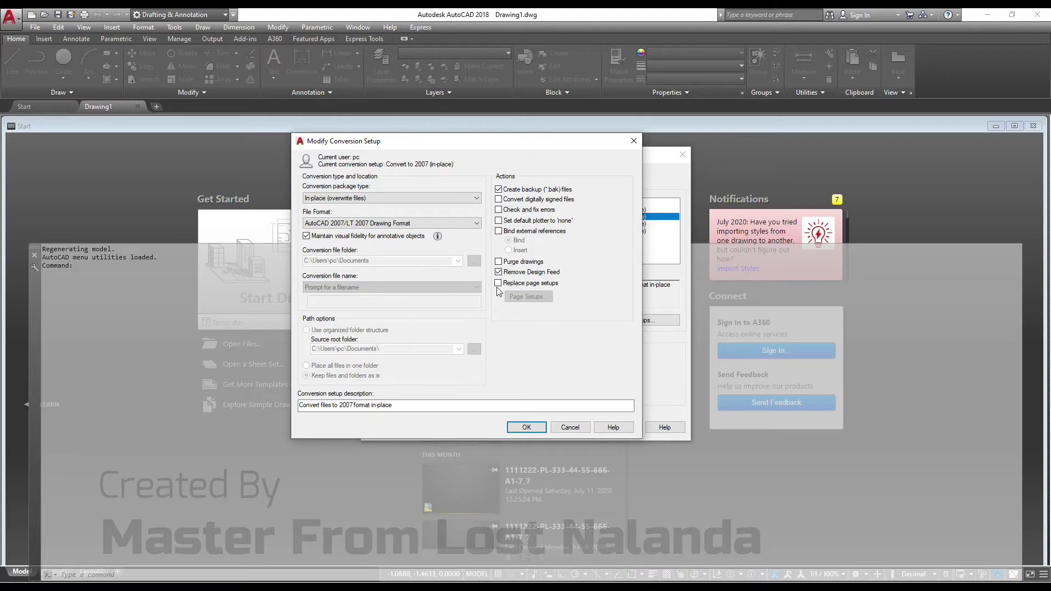
click(340, 200)
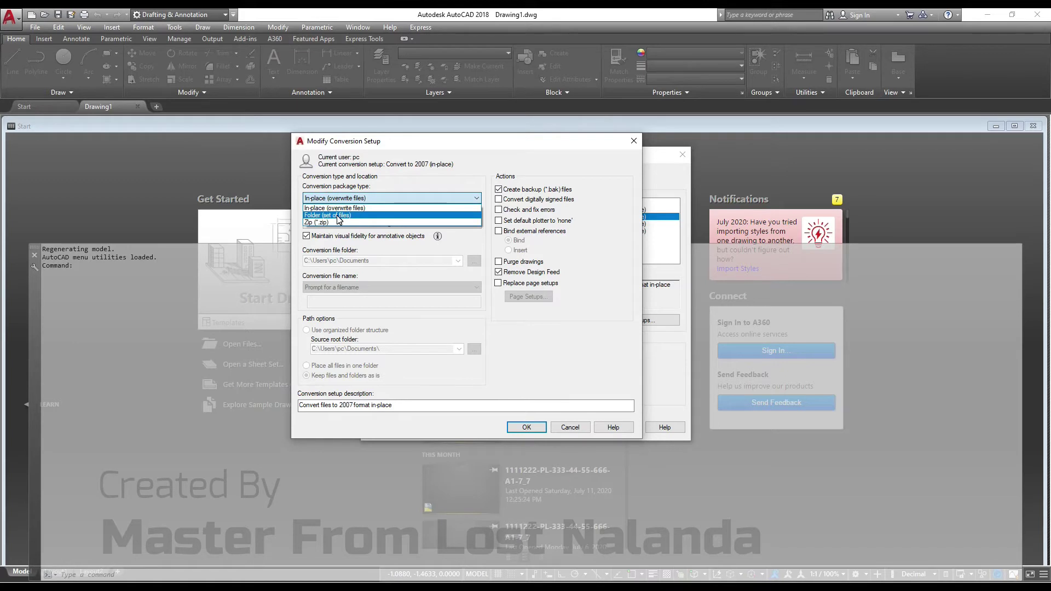
click(338, 216)
Browse to the inner Batch Plot folder and create a new folder there.
click(458, 262)
click(474, 261)
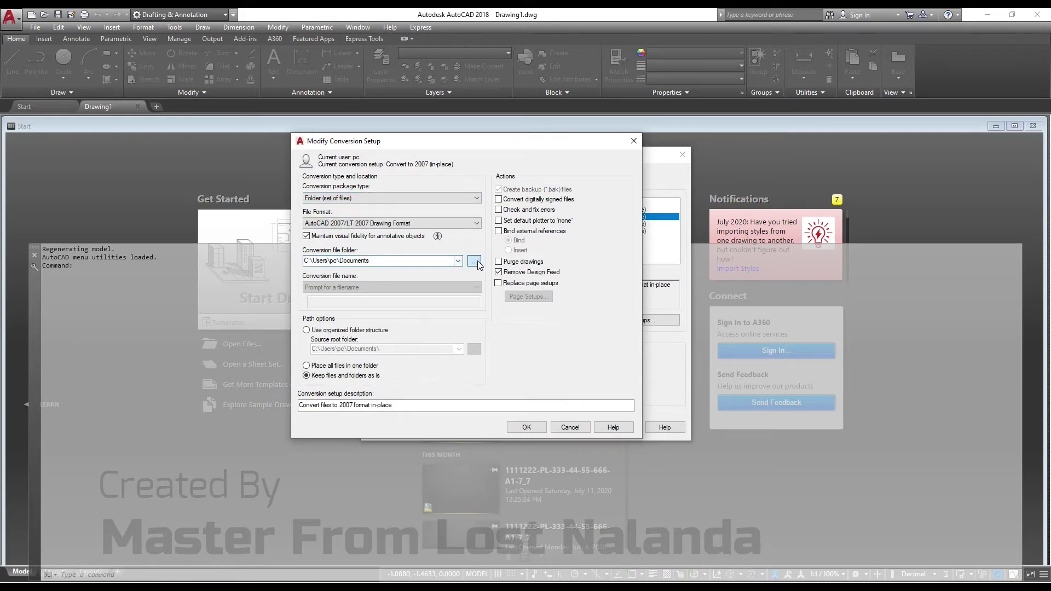
double_click(393, 263)
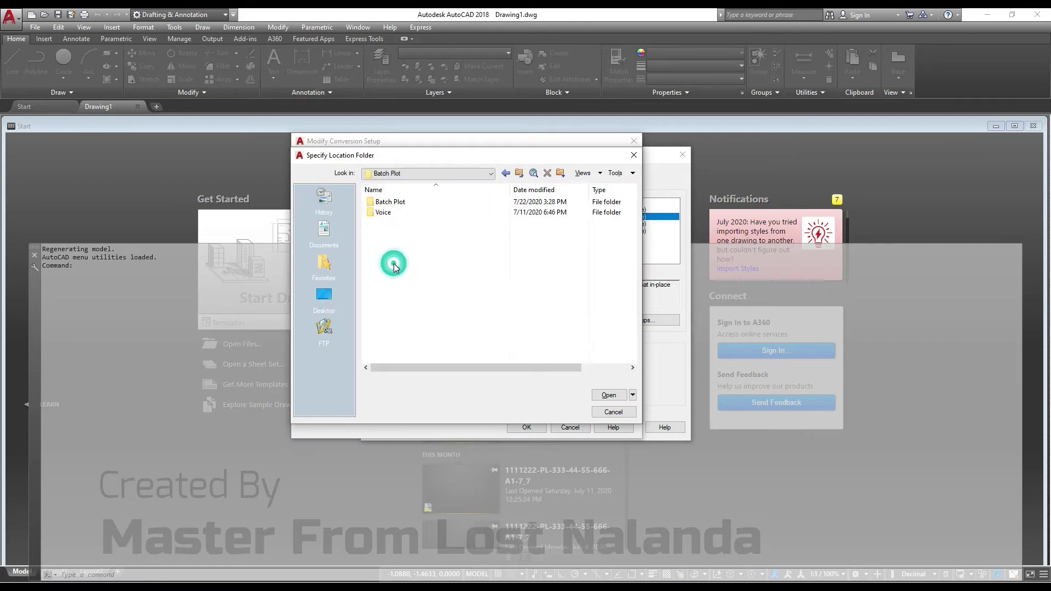
double_click(400, 204)
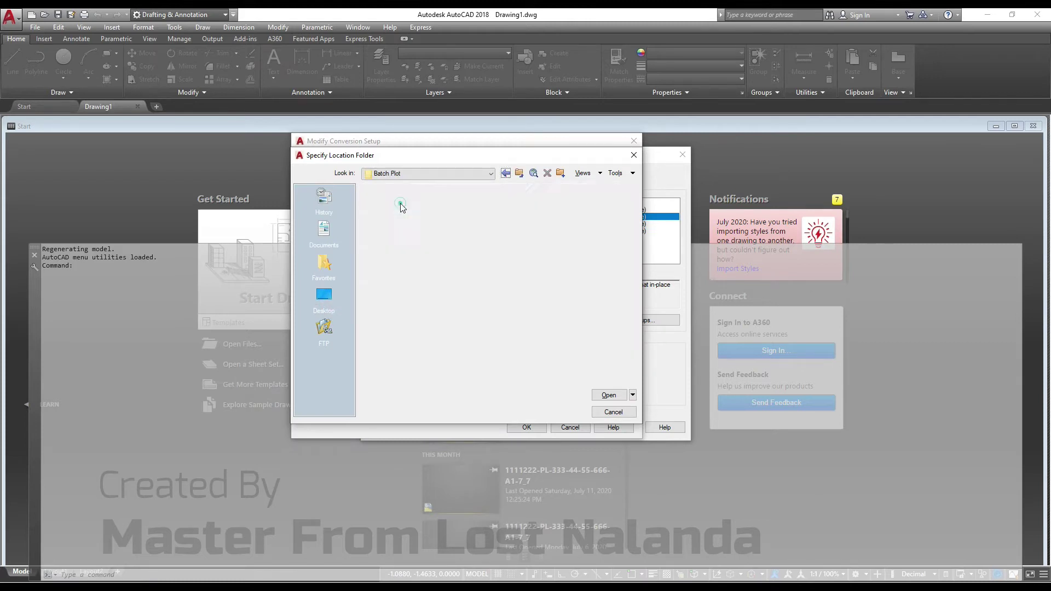
right_click(395, 267)
click(430, 394)
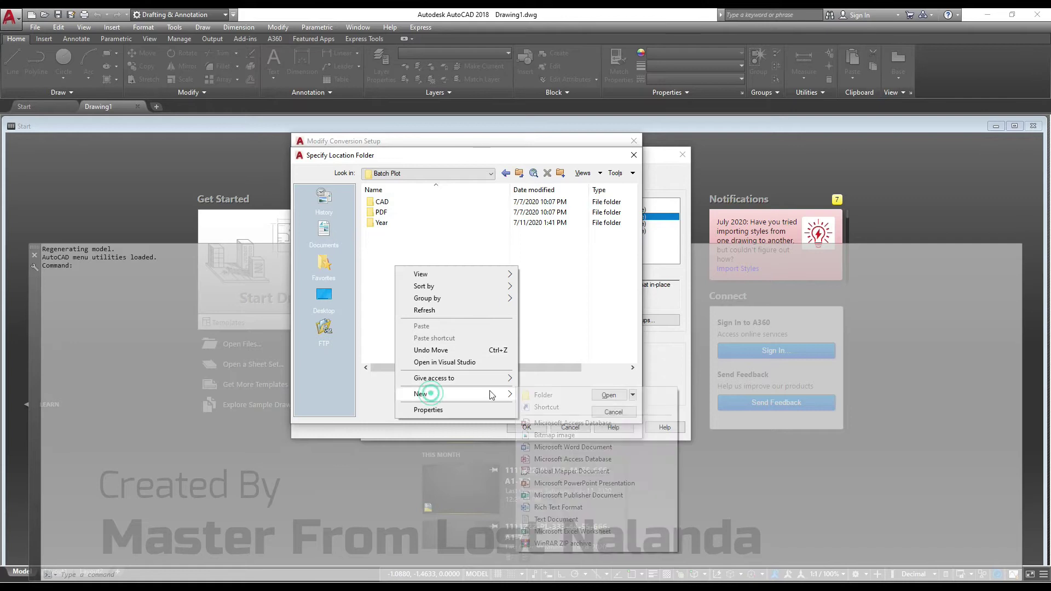
click(543, 395)
Name the new folder 2007, set it as the output location, and save the setup.
text(2007)
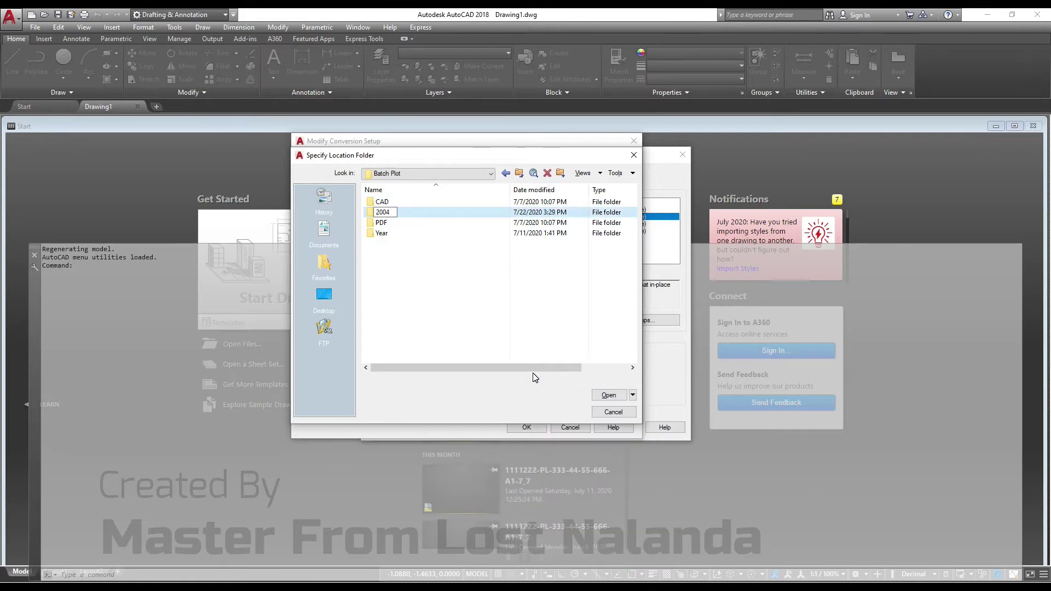
click(393, 285)
double_click(400, 204)
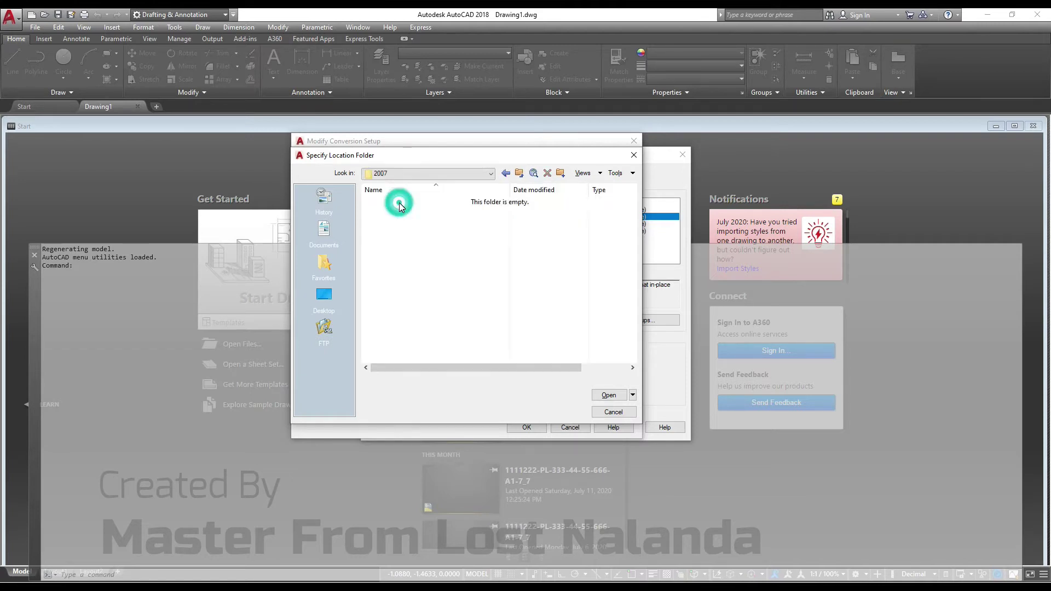
click(608, 395)
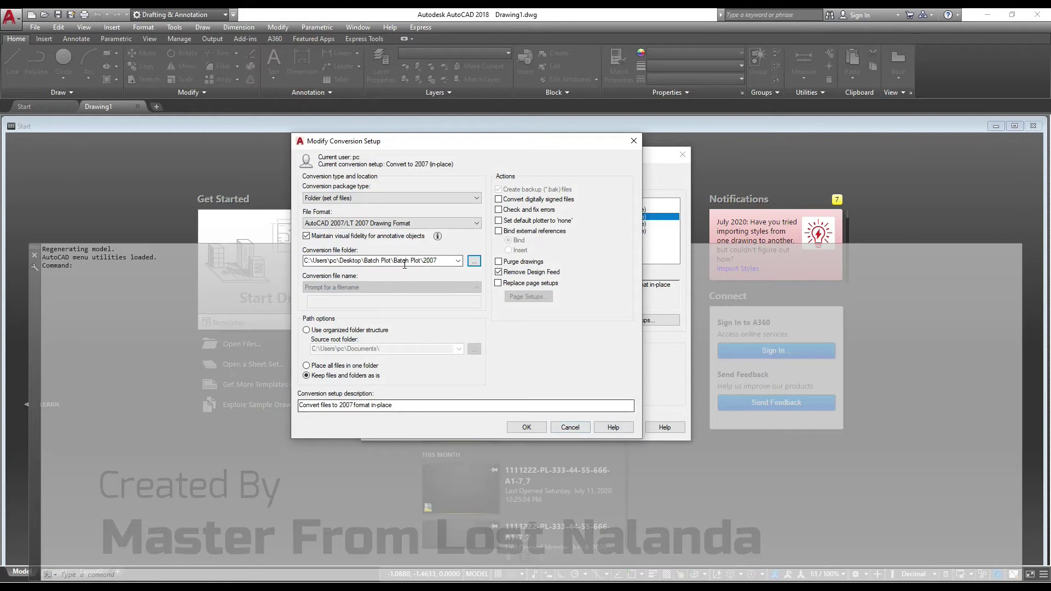
click(527, 427)
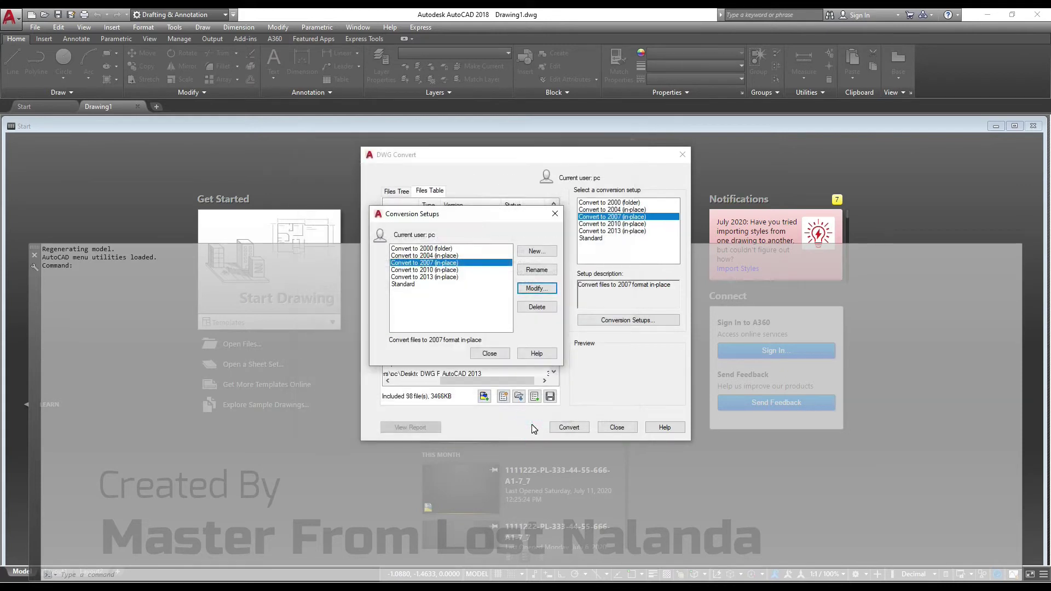
Convert all 98 drawings with the Convert to 2007 setup, then close the converter without saving the list.
click(485, 355)
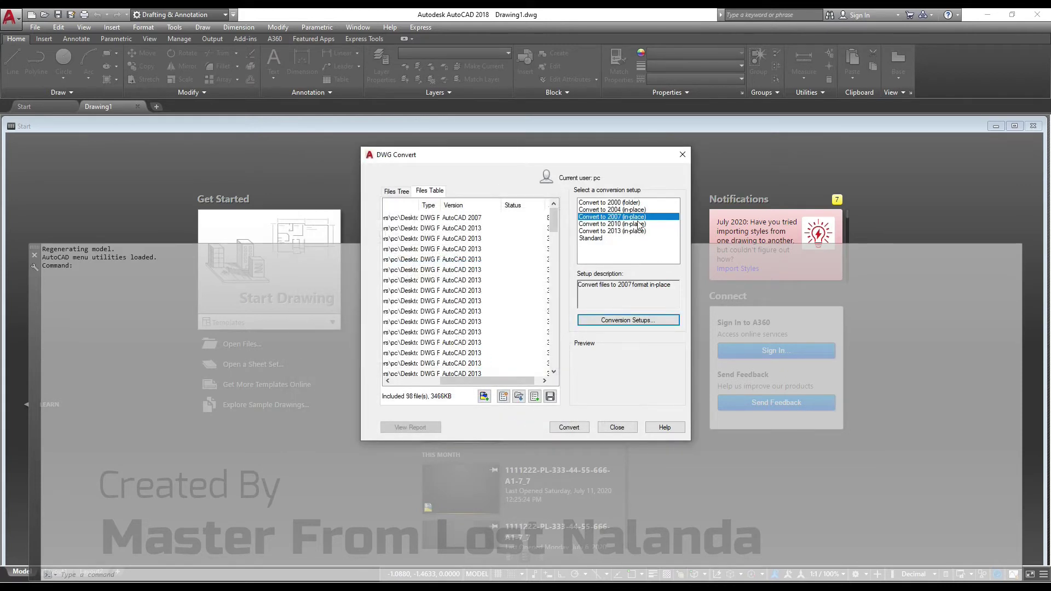
click(572, 428)
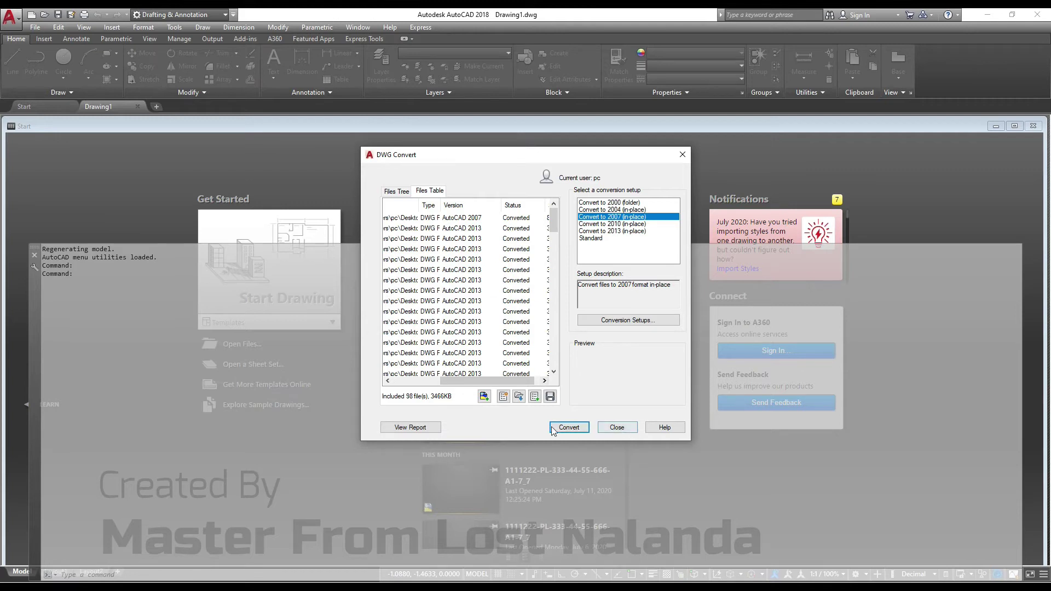
click(617, 427)
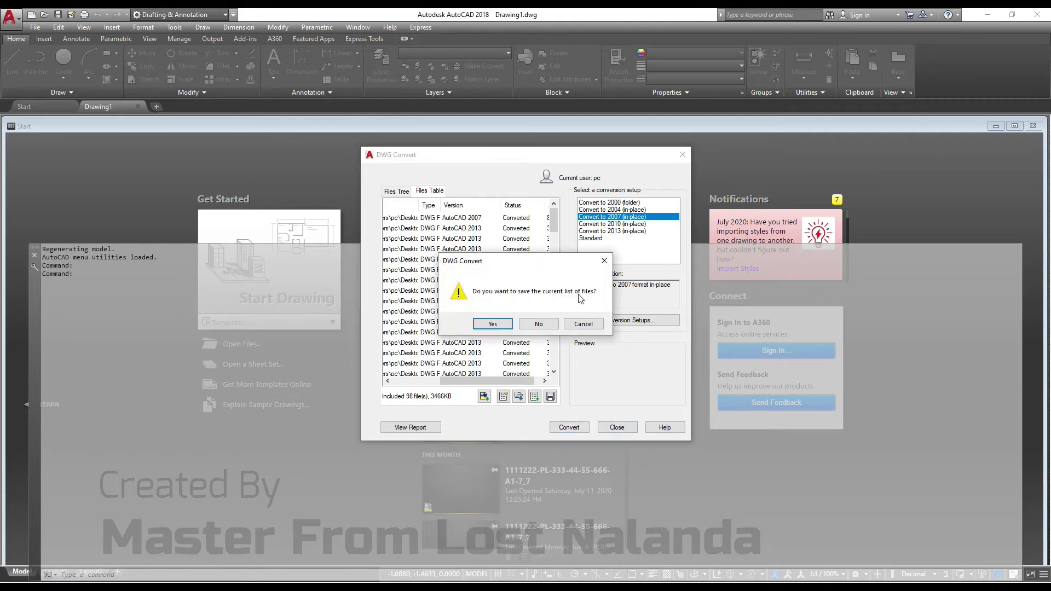
click(530, 323)
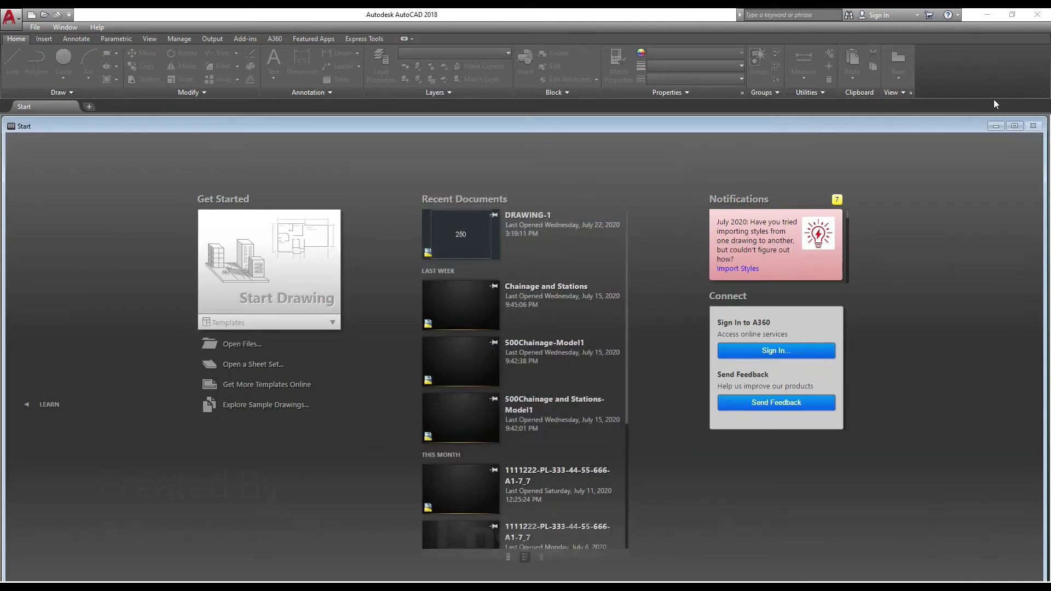
Exit AutoCAD, refresh the desktop, and open Batch Plot\Batch Plot with its file groups collapsed.
click(1044, 13)
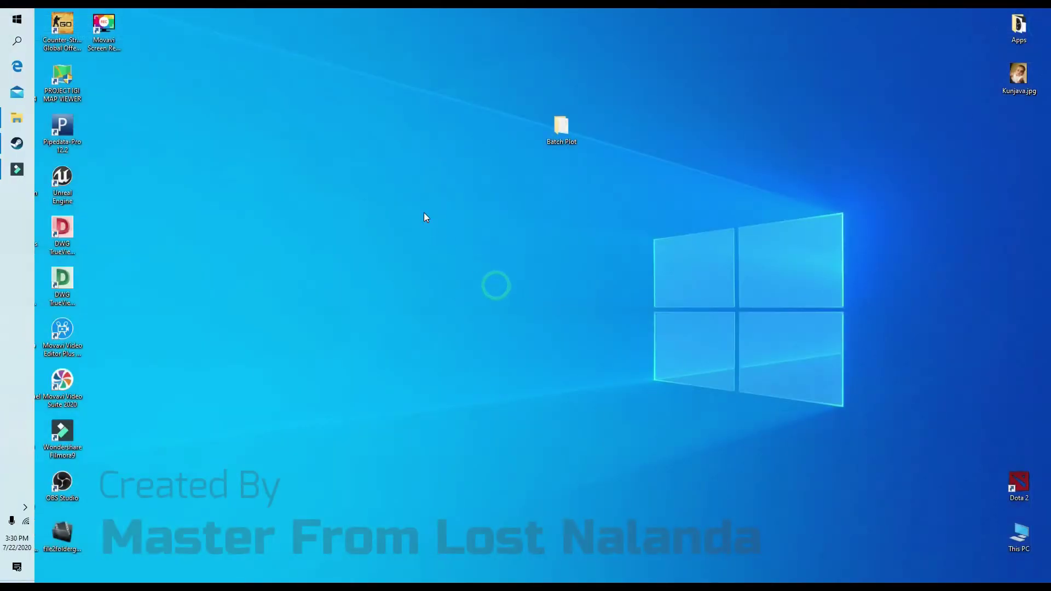
right_click(424, 214)
click(458, 243)
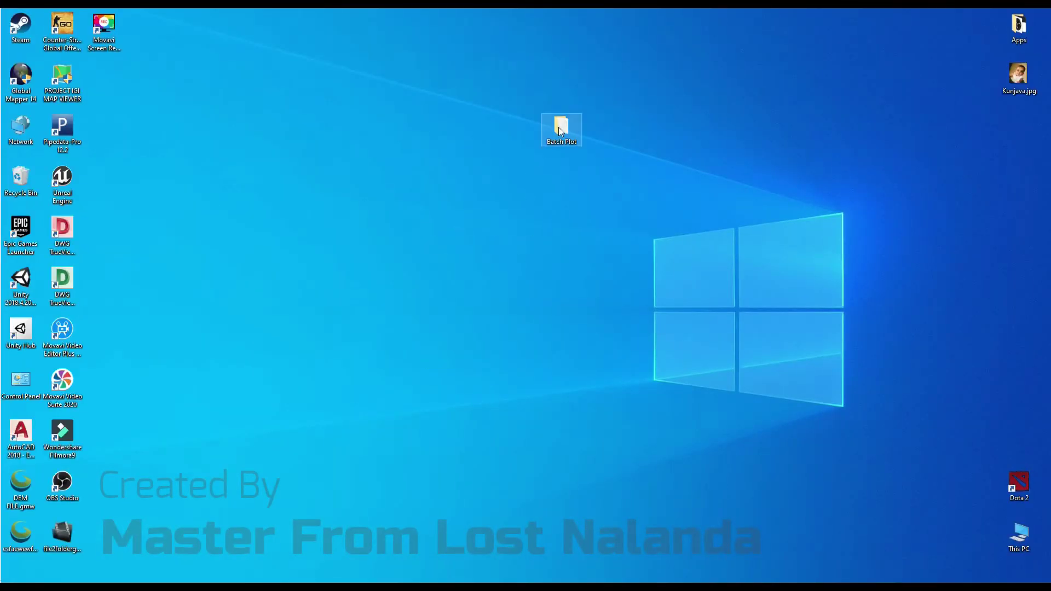
double_click(558, 130)
double_click(329, 176)
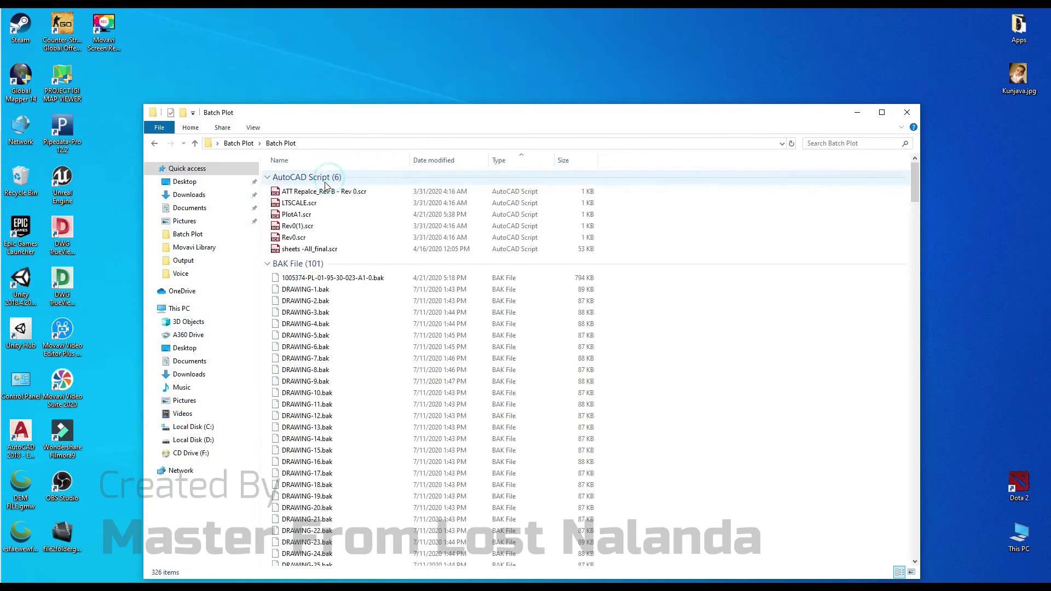
click(268, 177)
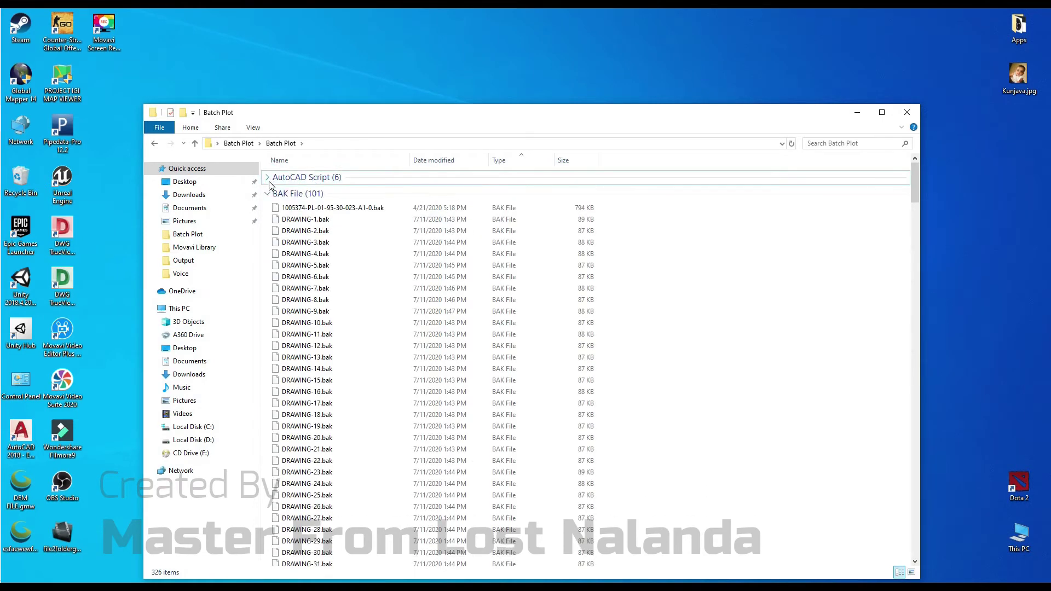
click(268, 194)
click(268, 210)
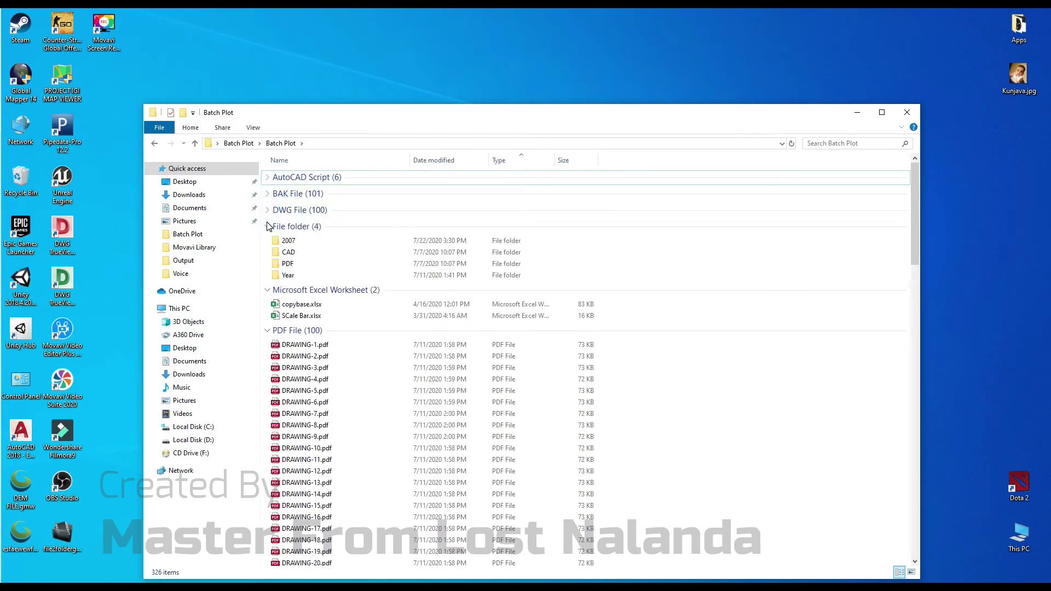
Navigate into 2007\DRIVE_C\Users\pc\Desktop\Batch Plot to reach the converted drawings.
double_click(284, 241)
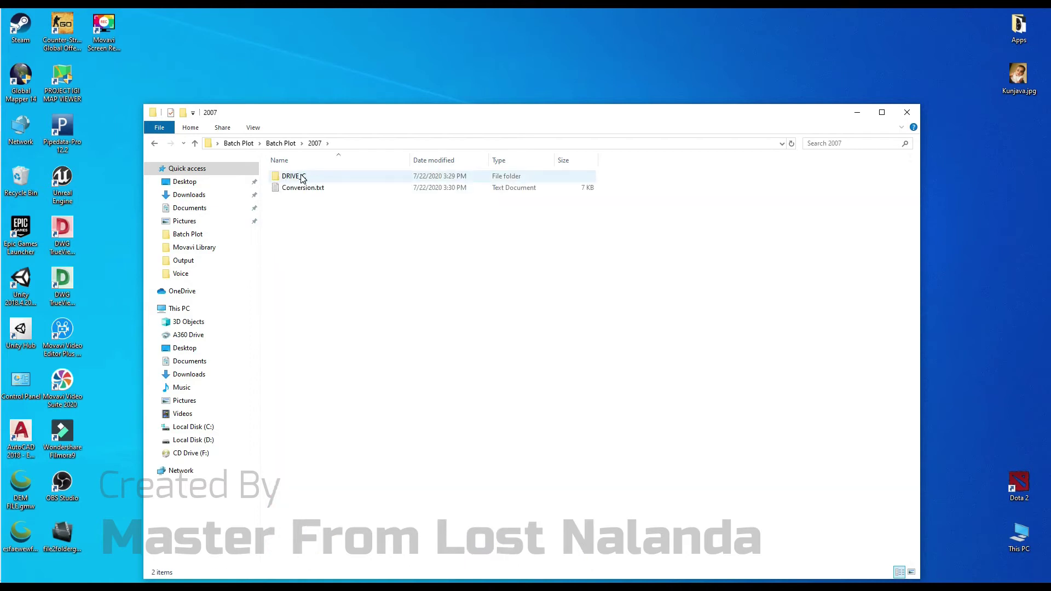
double_click(301, 178)
double_click(300, 178)
double_click(301, 177)
click(300, 178)
double_click(301, 178)
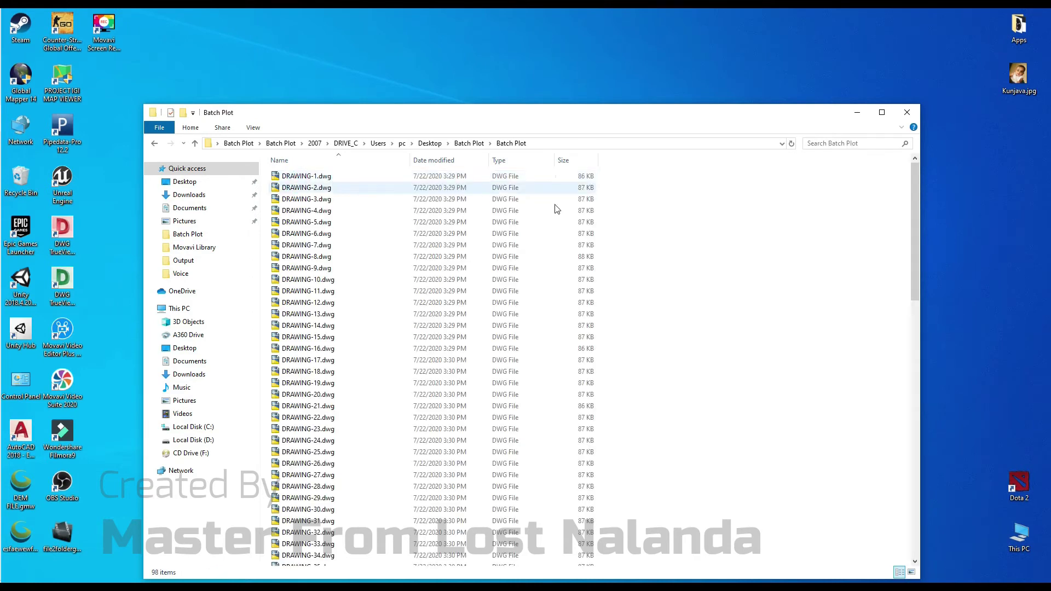
scroll(633, 280, down, 4)
scroll(633, 282, down, 4)
scroll(634, 281, down, 5)
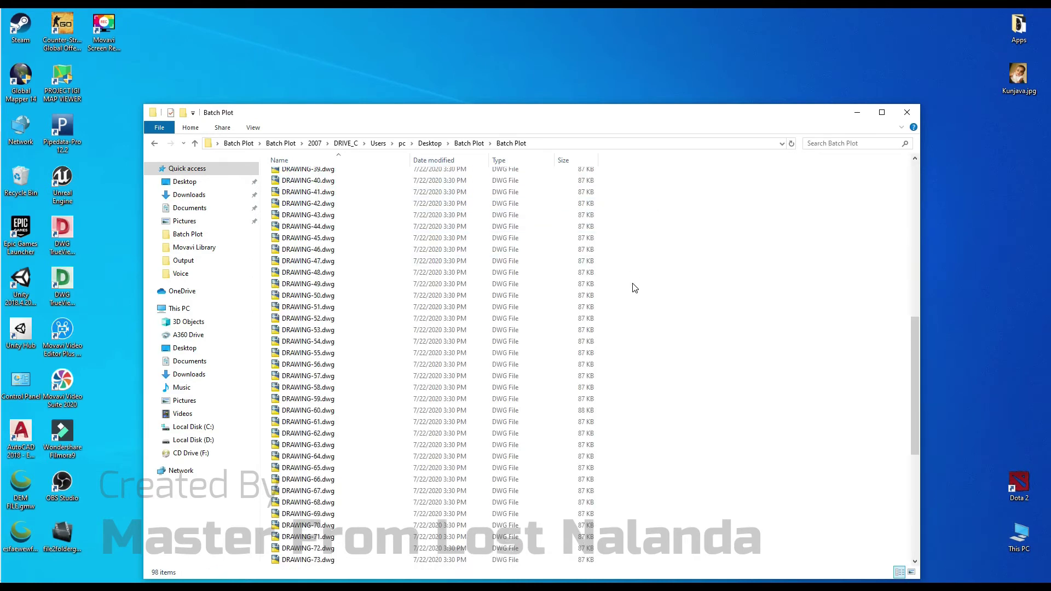
scroll(634, 282, down, 3)
scroll(679, 224, down, 5)
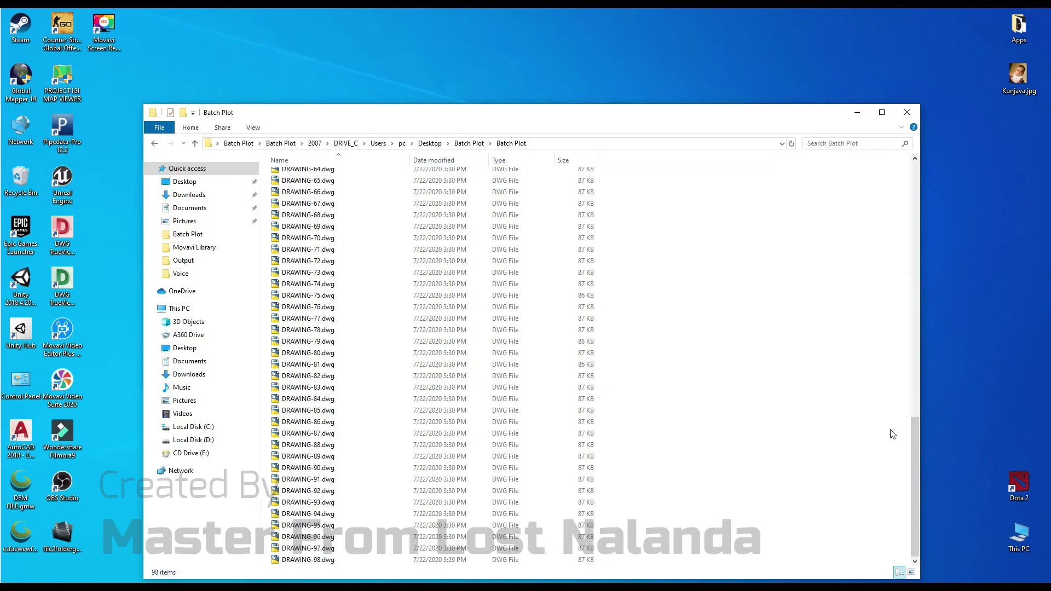
drag(911, 442, 856, 171)
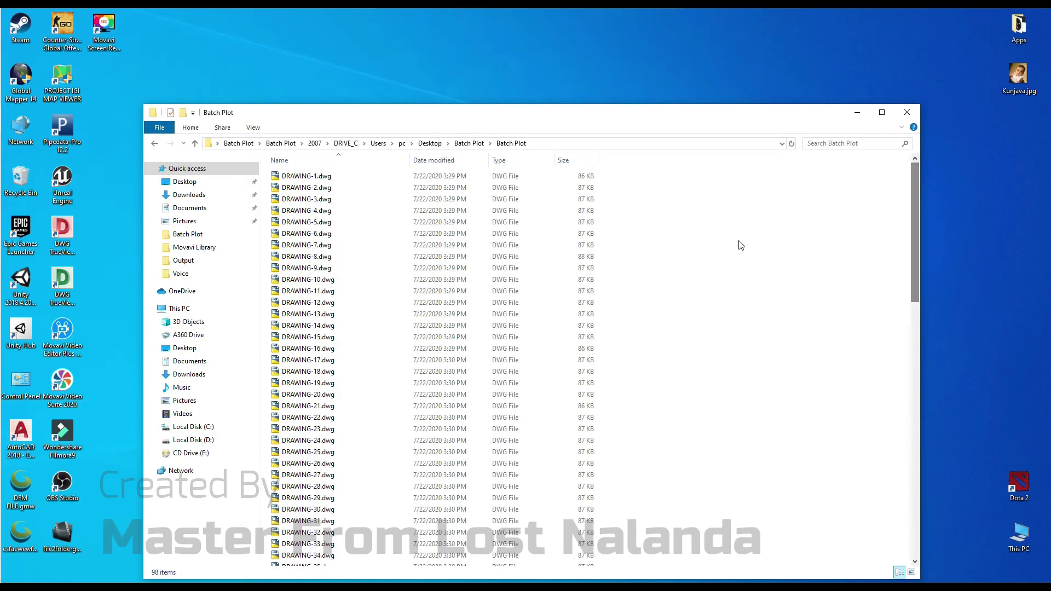
Move all 98 converted drawings up into the 2007 folder.
key(ctrl+a)
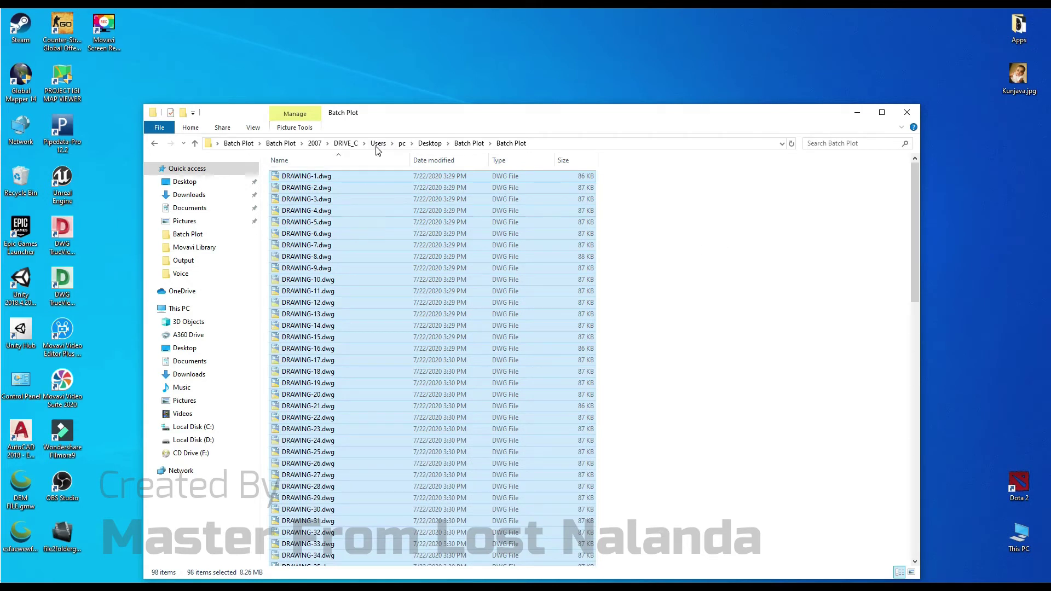
click(315, 144)
right_click(335, 282)
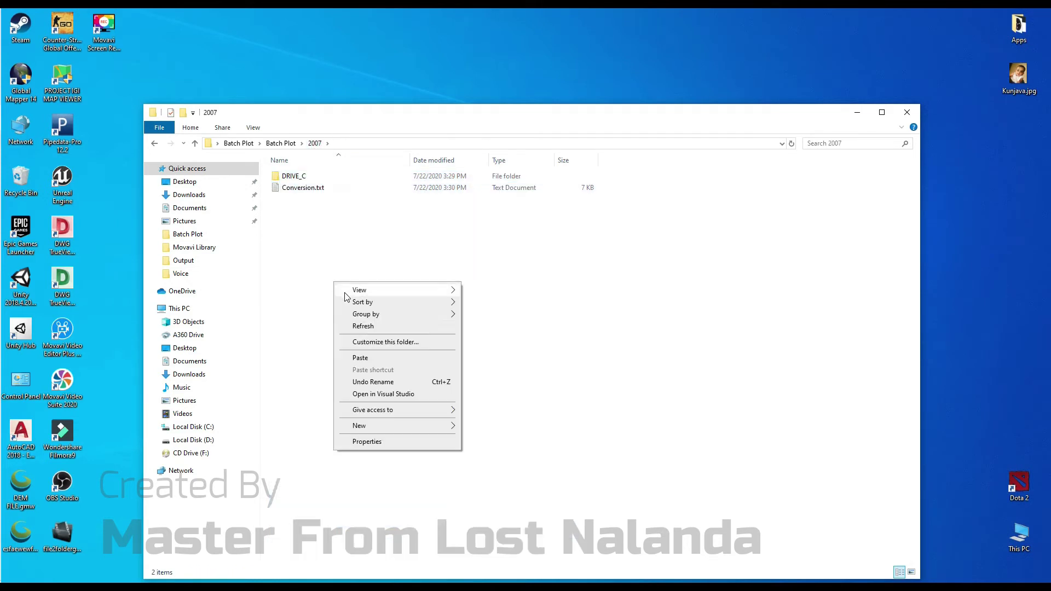
click(371, 355)
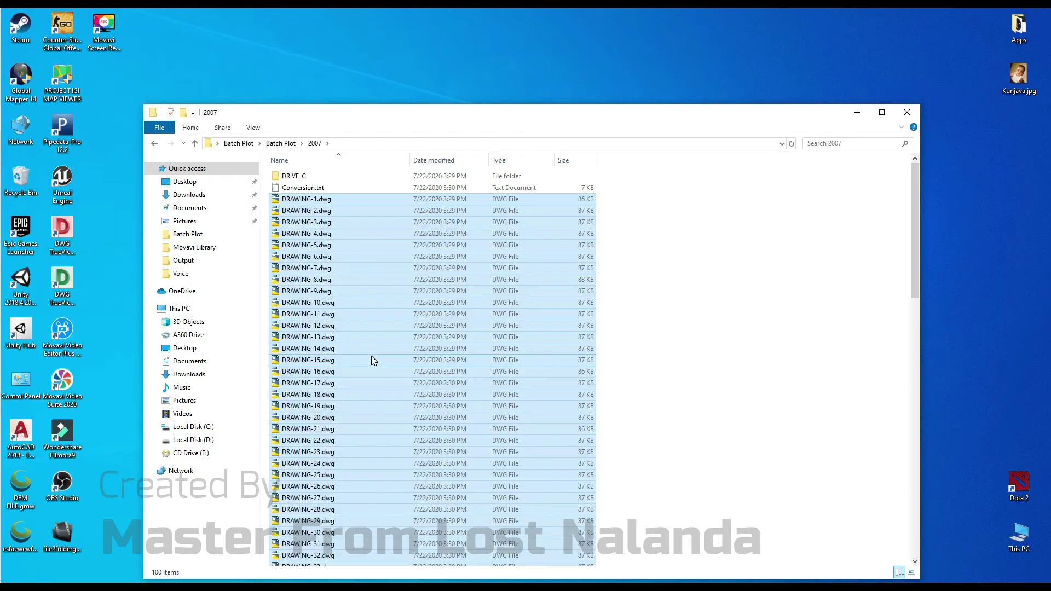
Open Conversion.txt, highlight the format, package type and location lines, and scroll the file list.
double_click(312, 188)
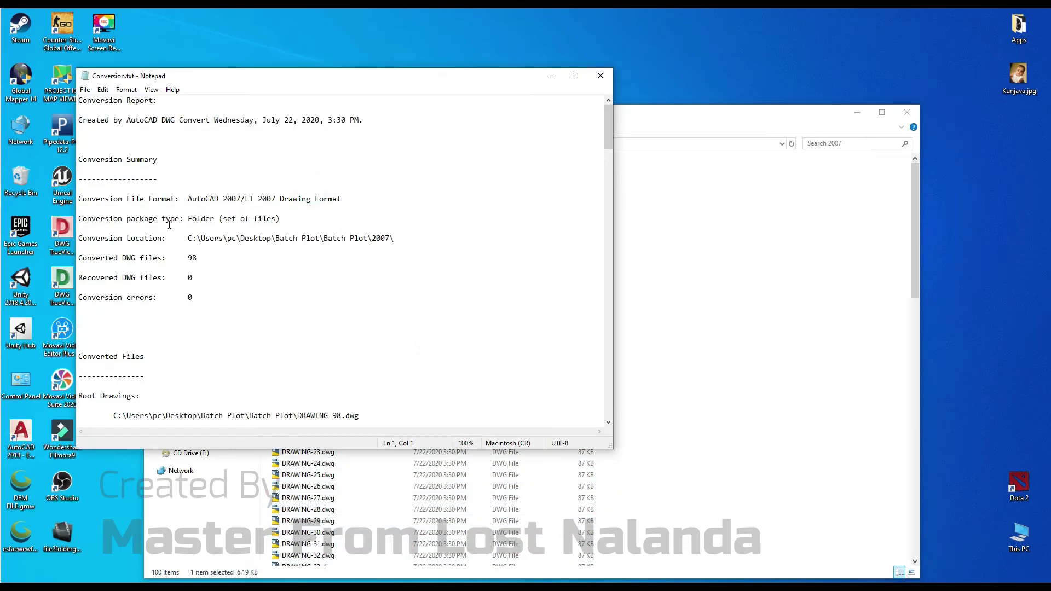
drag(88, 201, 353, 207)
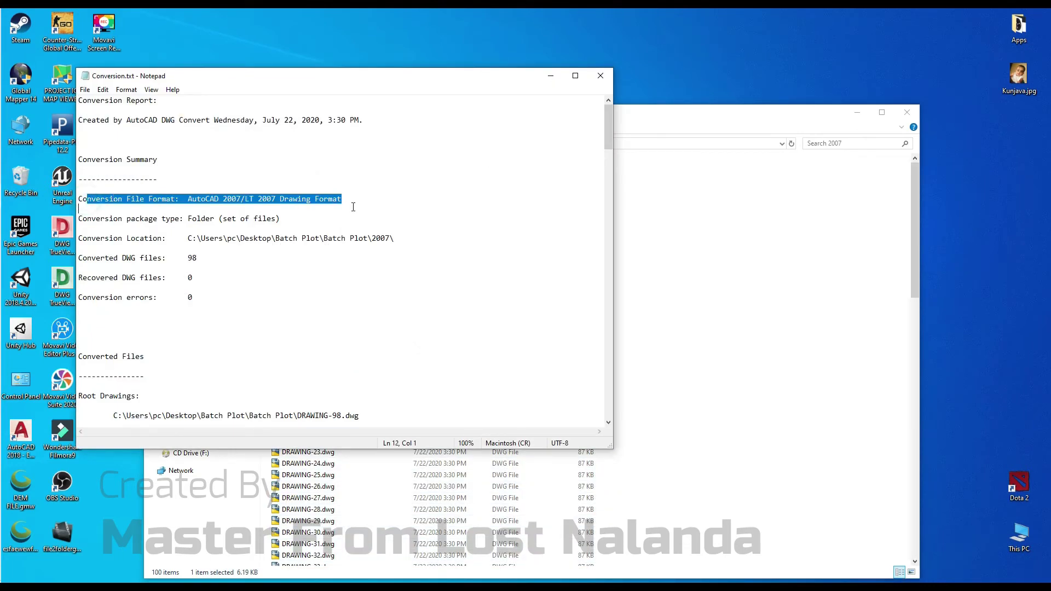
drag(87, 219, 288, 223)
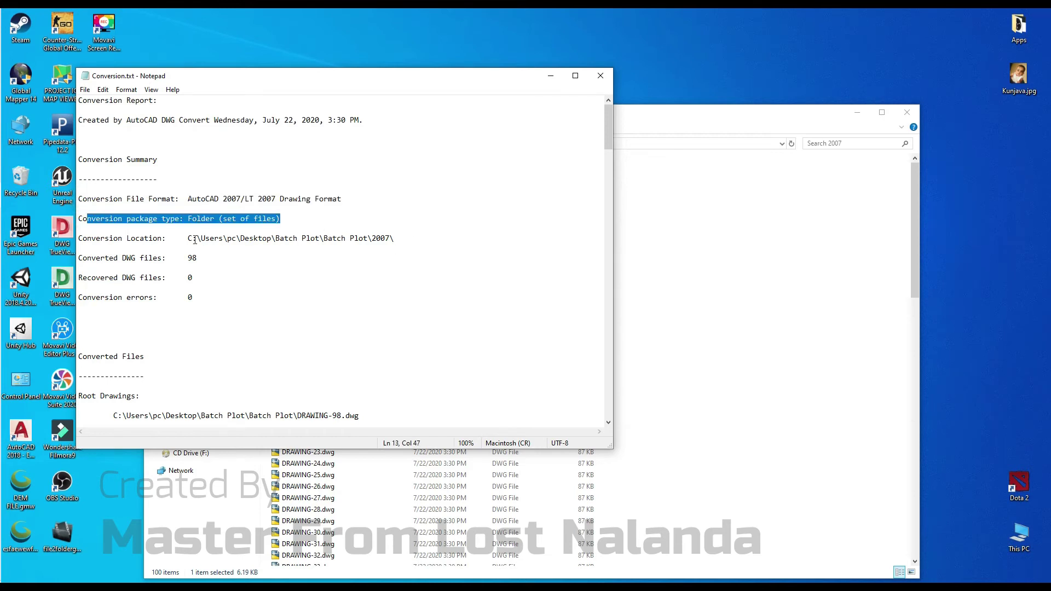
drag(185, 238, 396, 239)
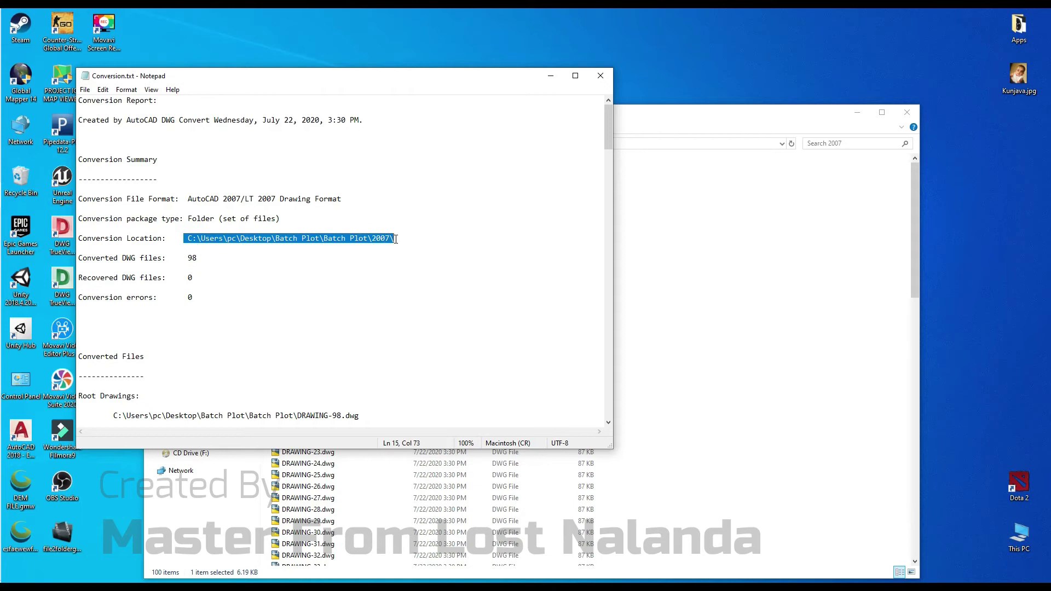
scroll(335, 301, down, 2)
scroll(303, 317, down, 1)
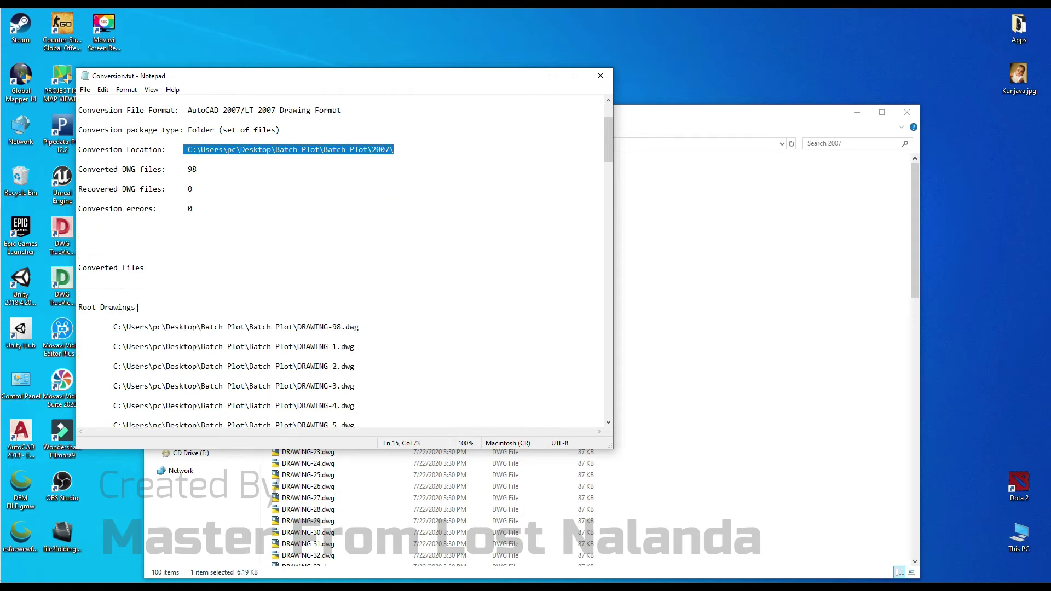
scroll(352, 319, down, 1)
scroll(352, 320, down, 2)
drag(606, 175, 609, 134)
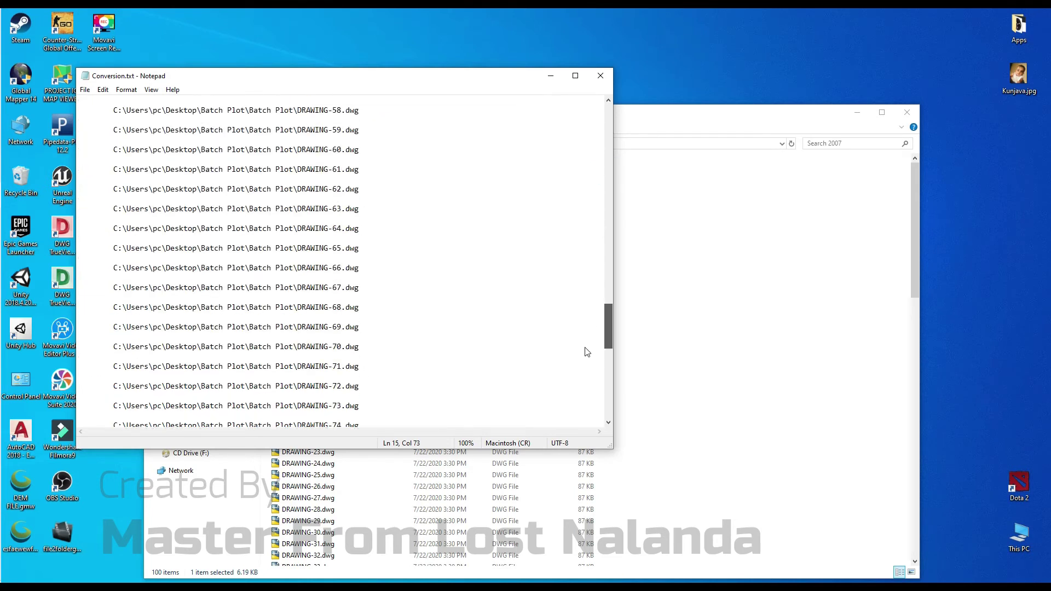
drag(609, 131, 589, 382)
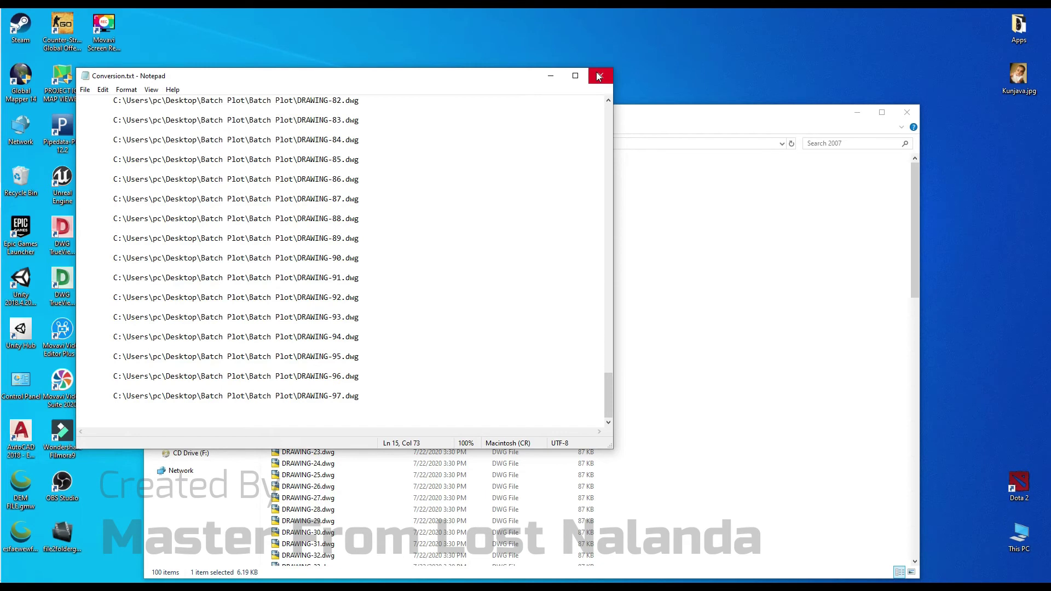
Close the report and delete the DRIVE_C folder from the 2007 folder.
click(599, 76)
click(294, 176)
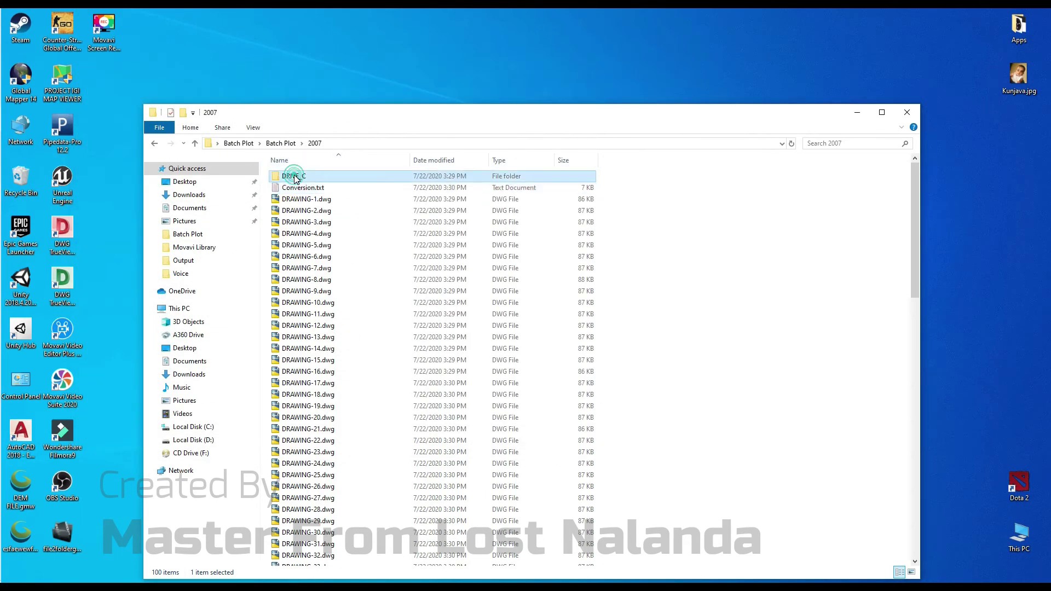
key(Delete)
key(Return)
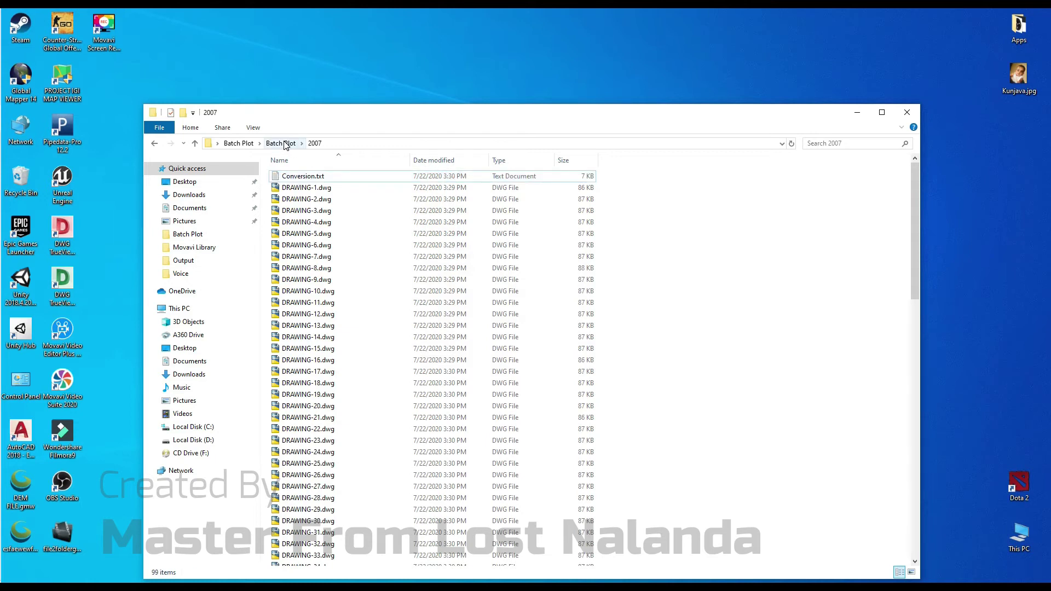
Launch DWG TrueView 2021 from its desktop shortcut.
click(72, 280)
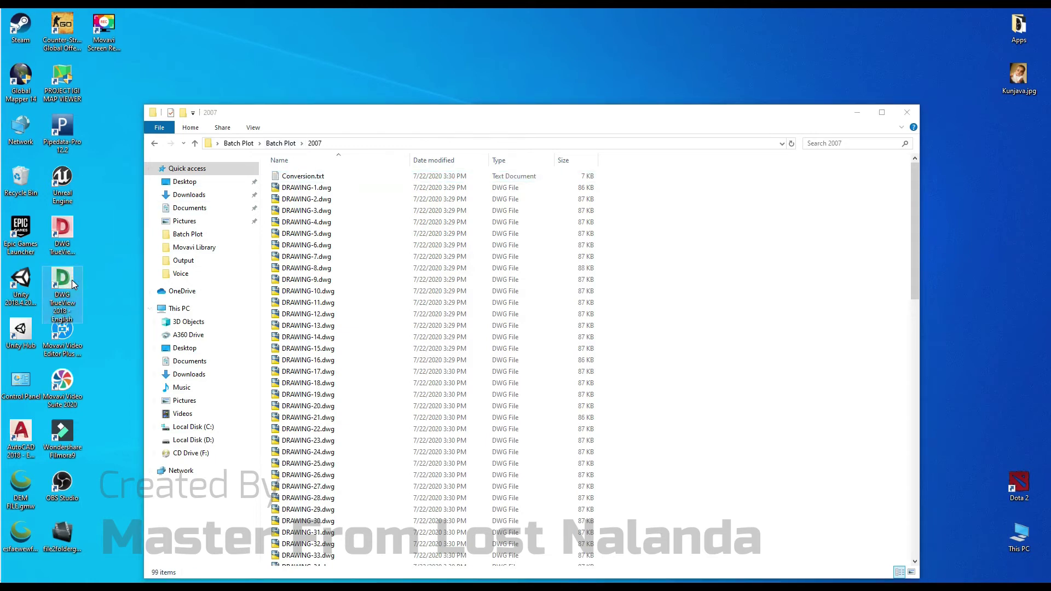
click(70, 265)
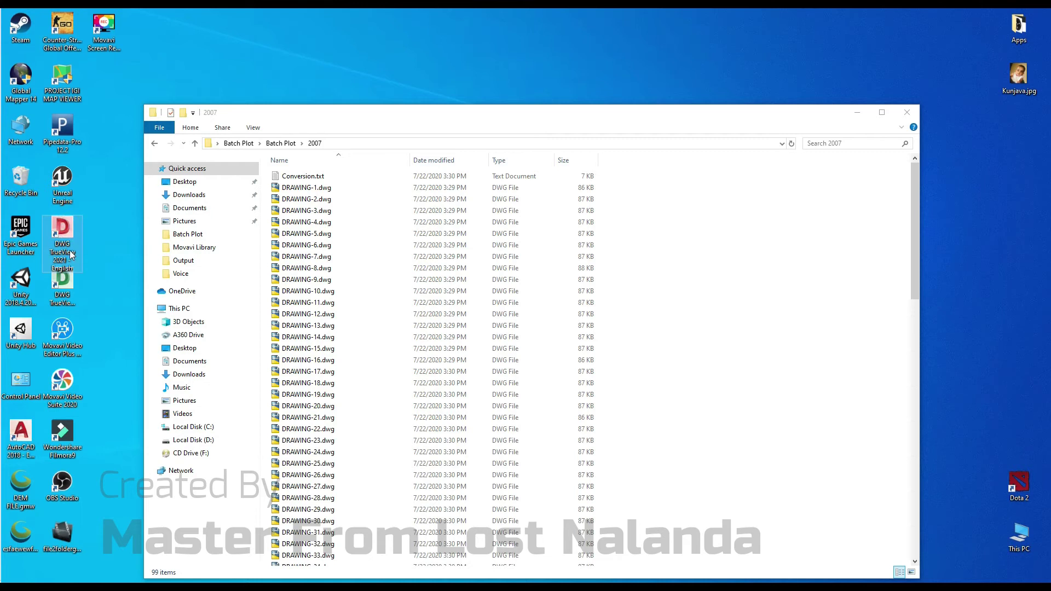
drag(71, 285, 71, 243)
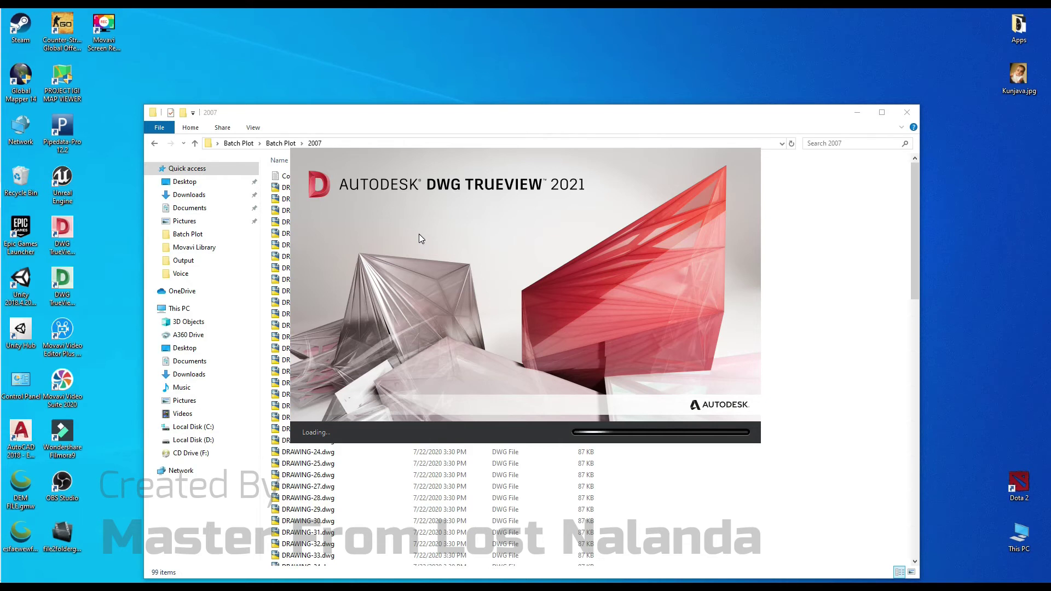
In TrueView's DWG Convert, select Convert to 2004 (in-place) and open Conversion Setups.
click(281, 144)
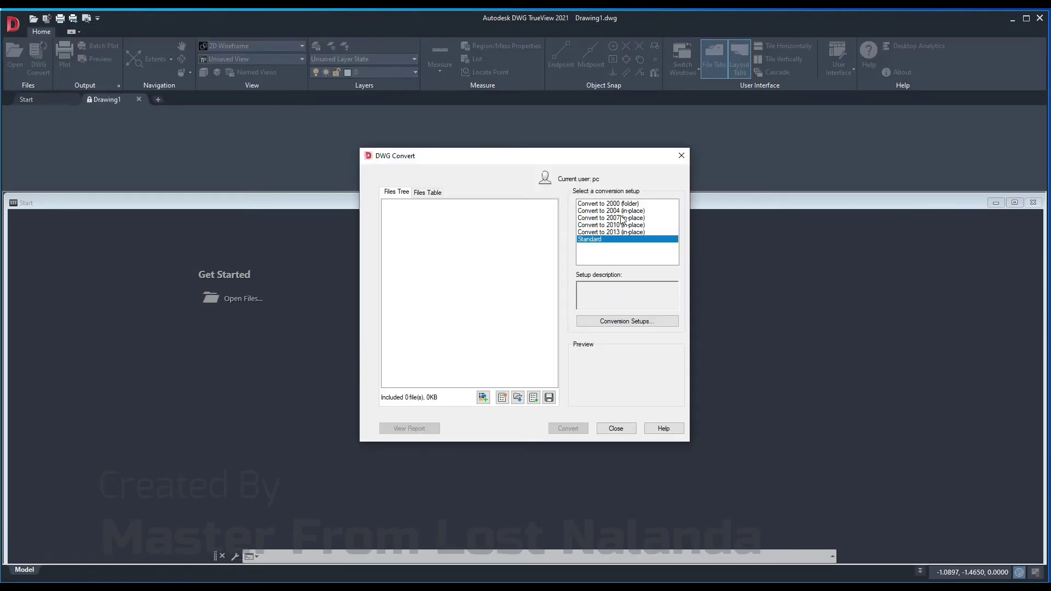
click(621, 211)
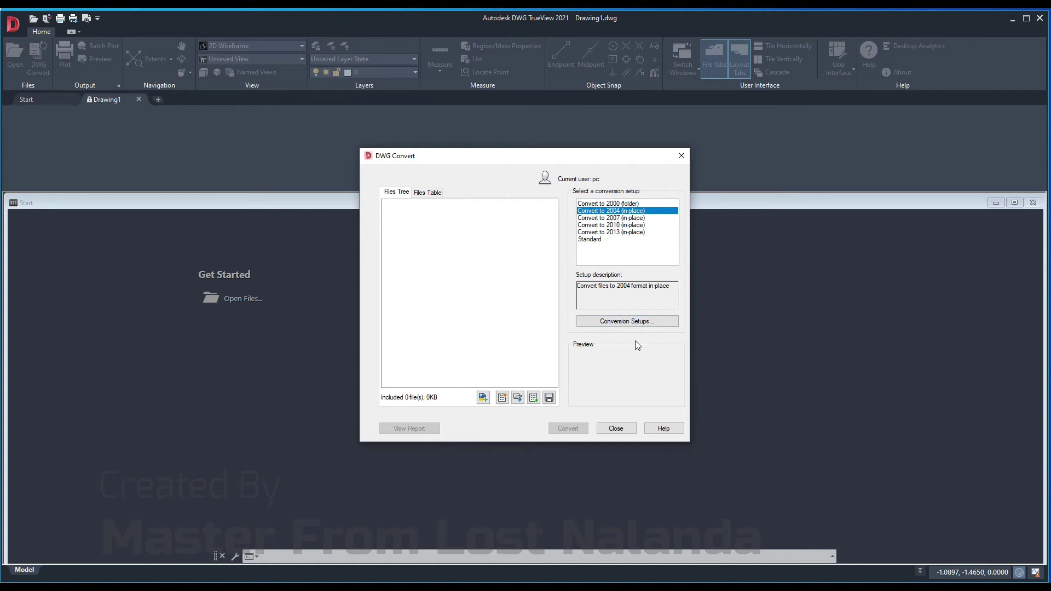
click(660, 321)
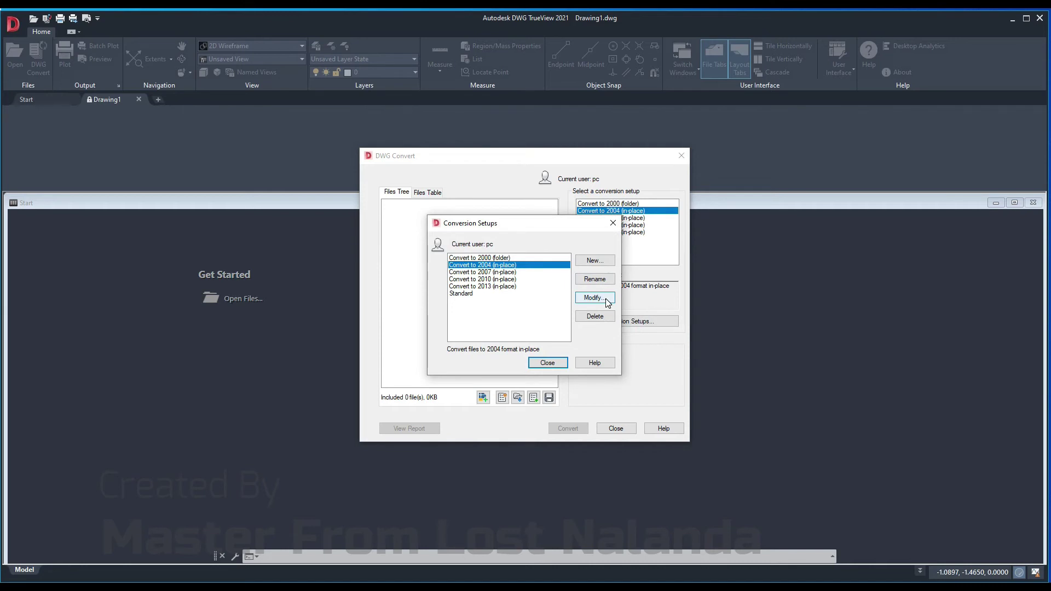
Create setup 'Convert to 2004 (in-Folder)' based on Convert to 2004 (in-place), then view its package type options.
click(595, 261)
click(528, 316)
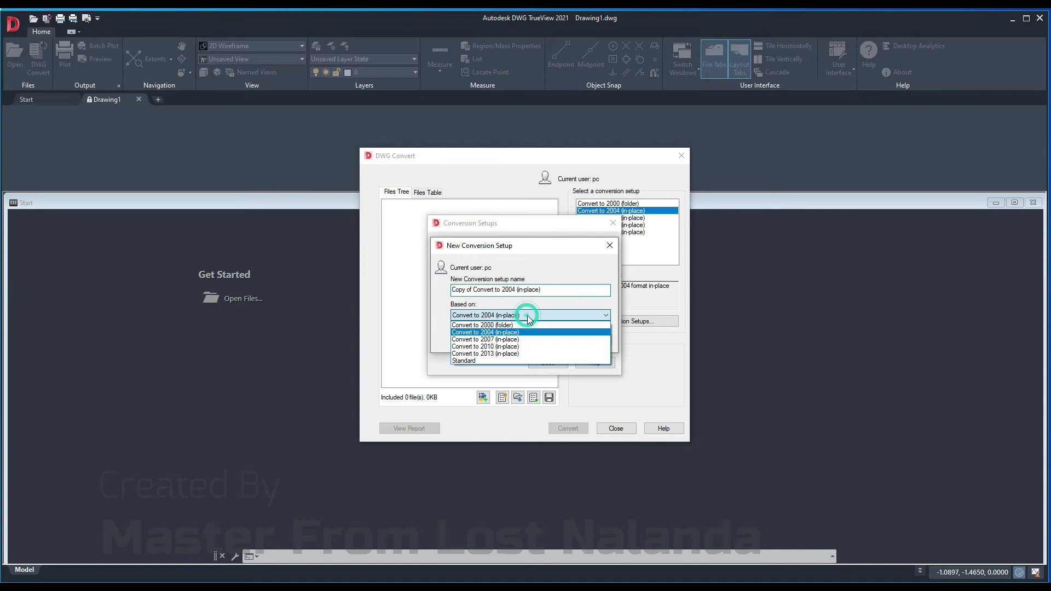
click(529, 318)
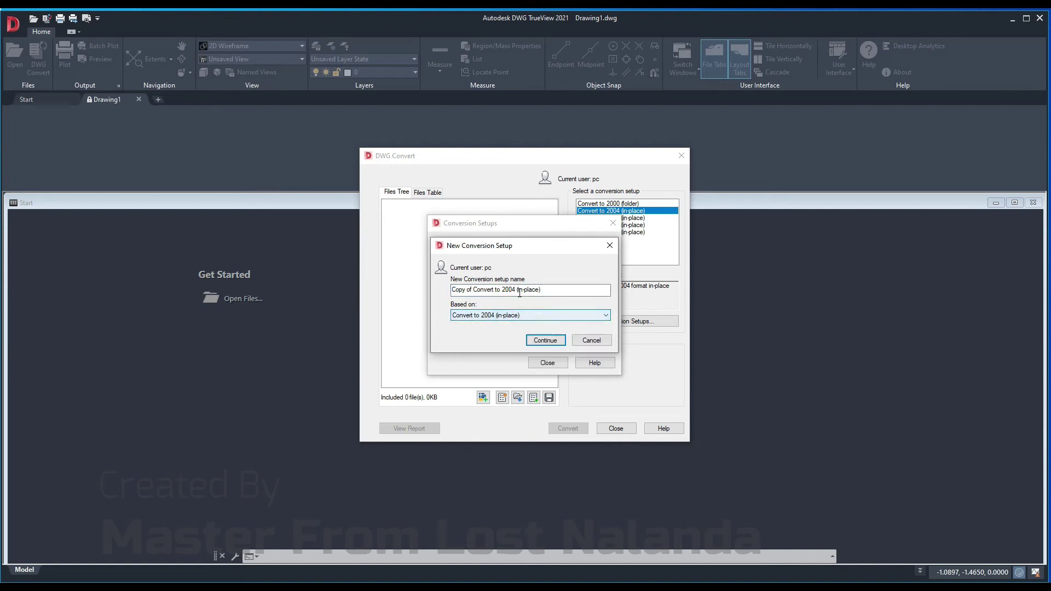
click(525, 290)
click(479, 291)
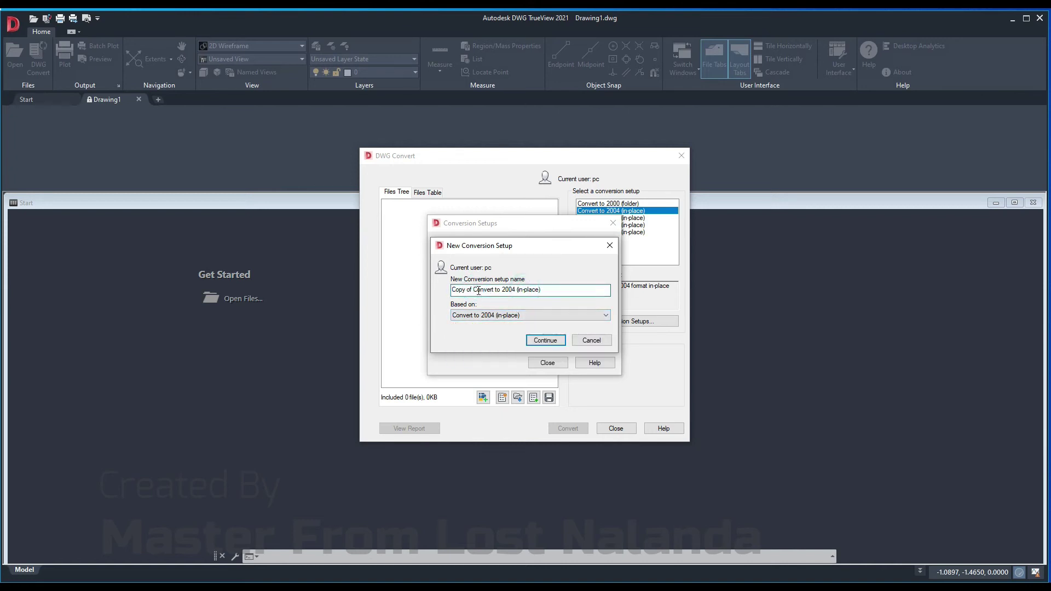
key(BackSpace)
key(BackSpace)
key(BackSpace)
key(BackSpace)
key(BackSpace)
key(BackSpace)
key(BackSpace)
key(BackSpace)
drag(518, 291, 503, 293)
click(549, 340)
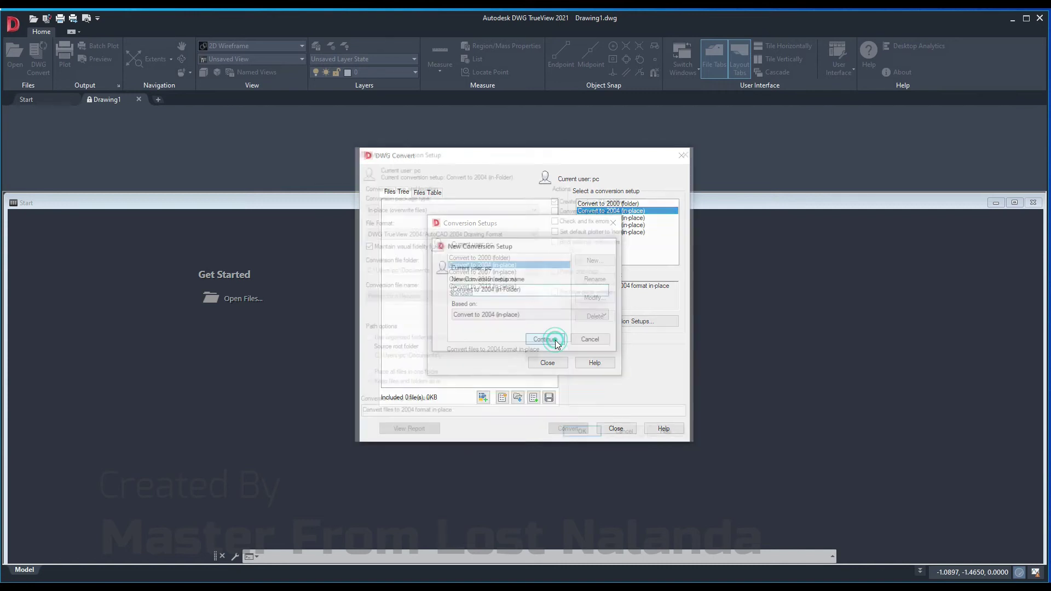
click(412, 209)
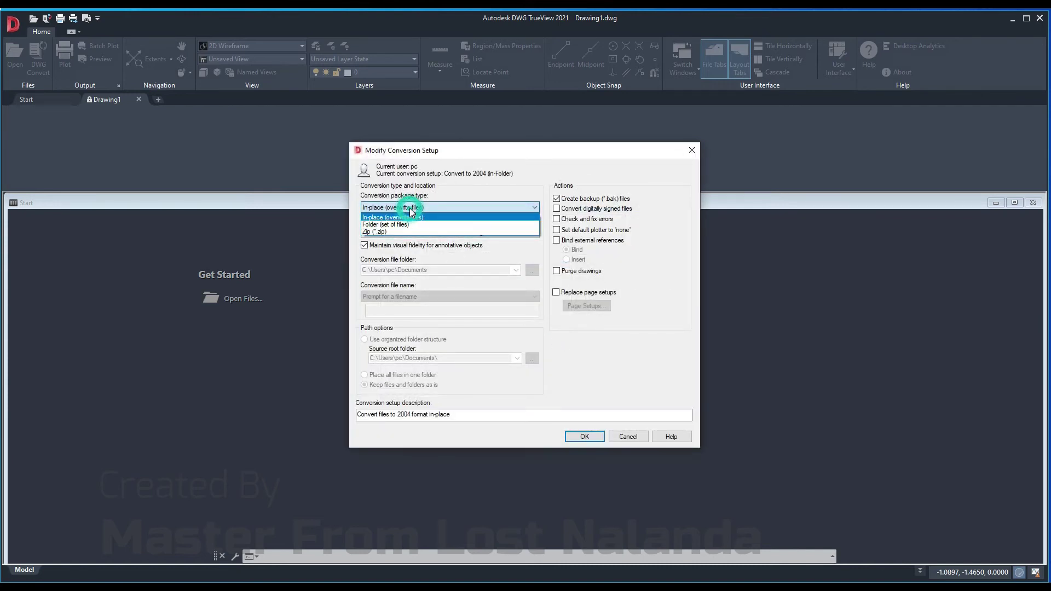
Browse for a new output folder and navigate into the inner Batch Plot folder.
click(400, 222)
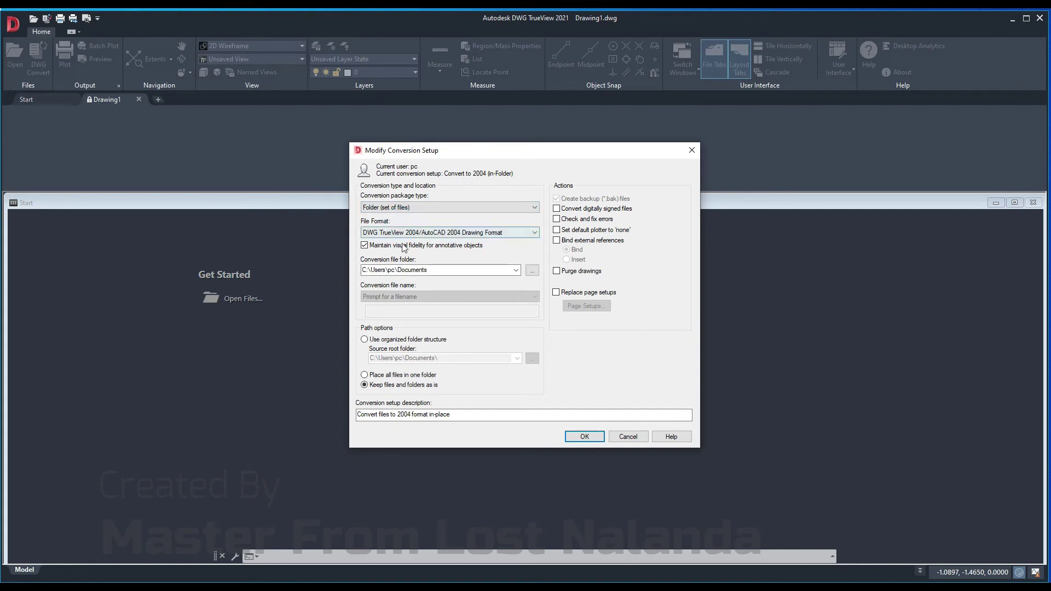
click(517, 270)
click(496, 280)
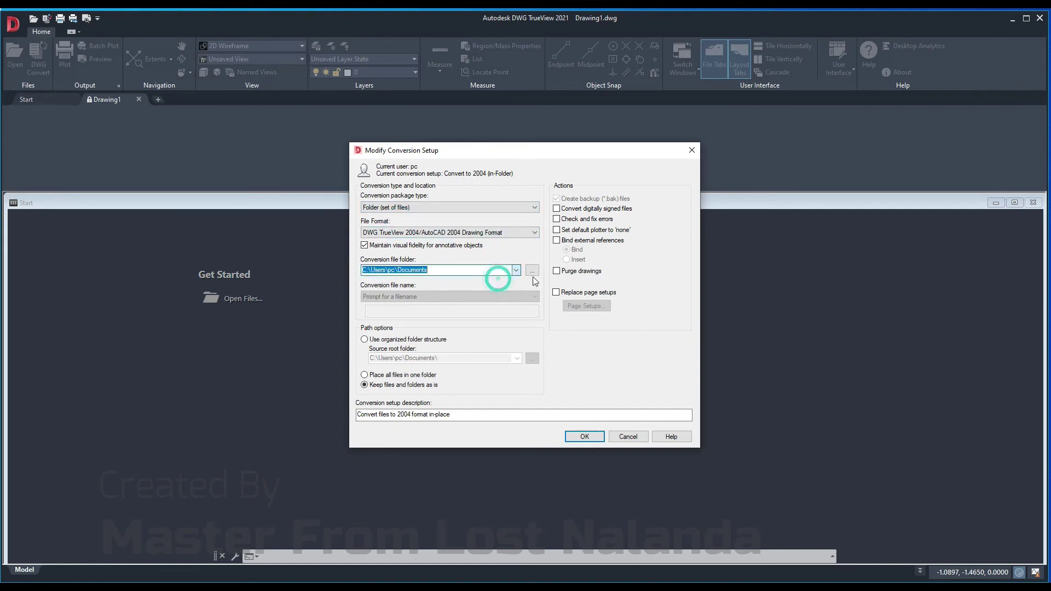
click(532, 271)
double_click(453, 276)
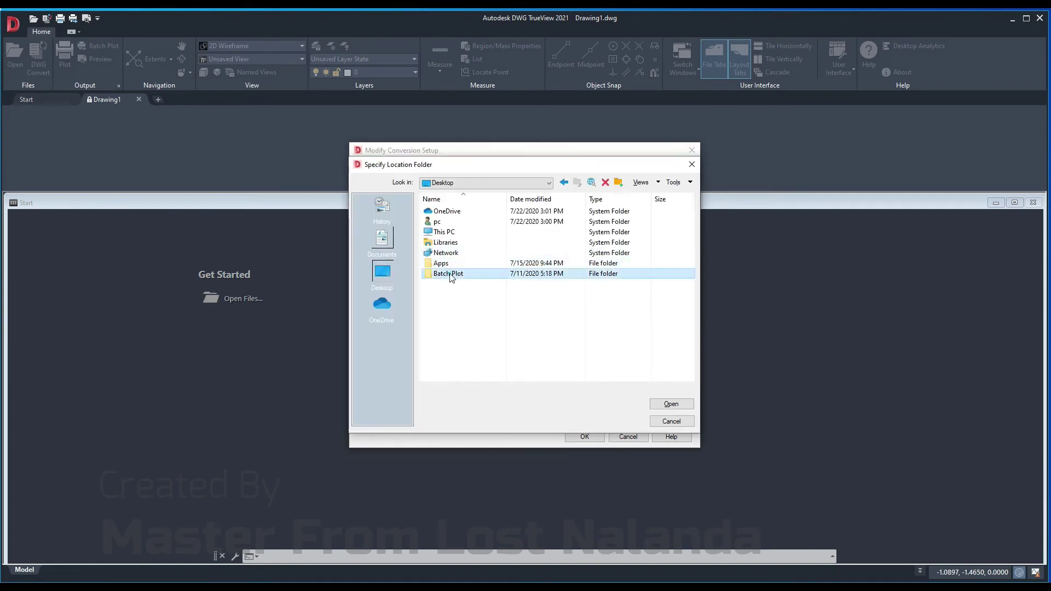
double_click(449, 212)
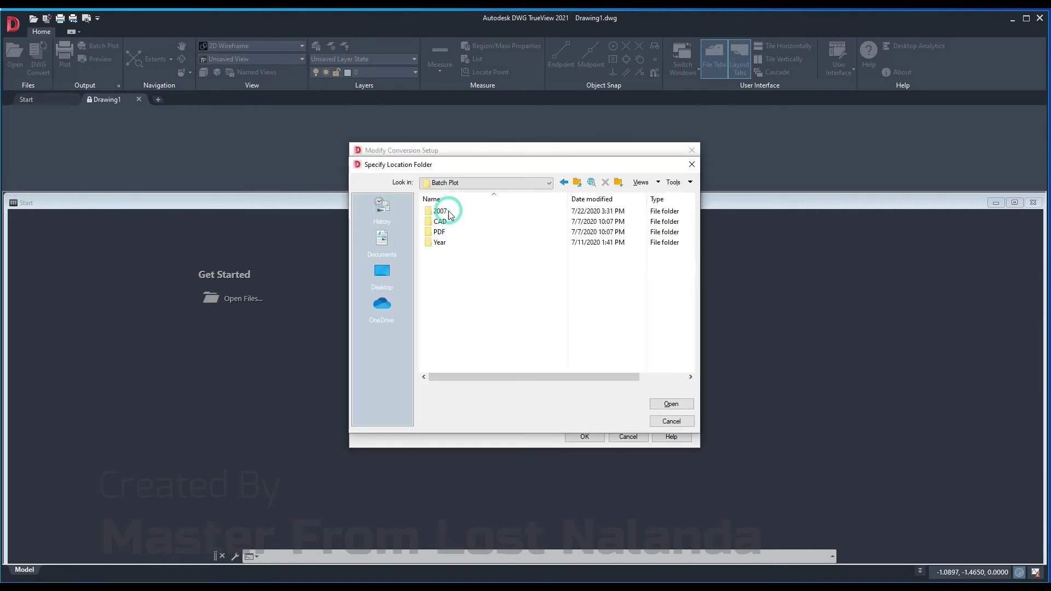
Create a new folder named 2004 in Batch Plot and choose it as the output folder.
right_click(454, 291)
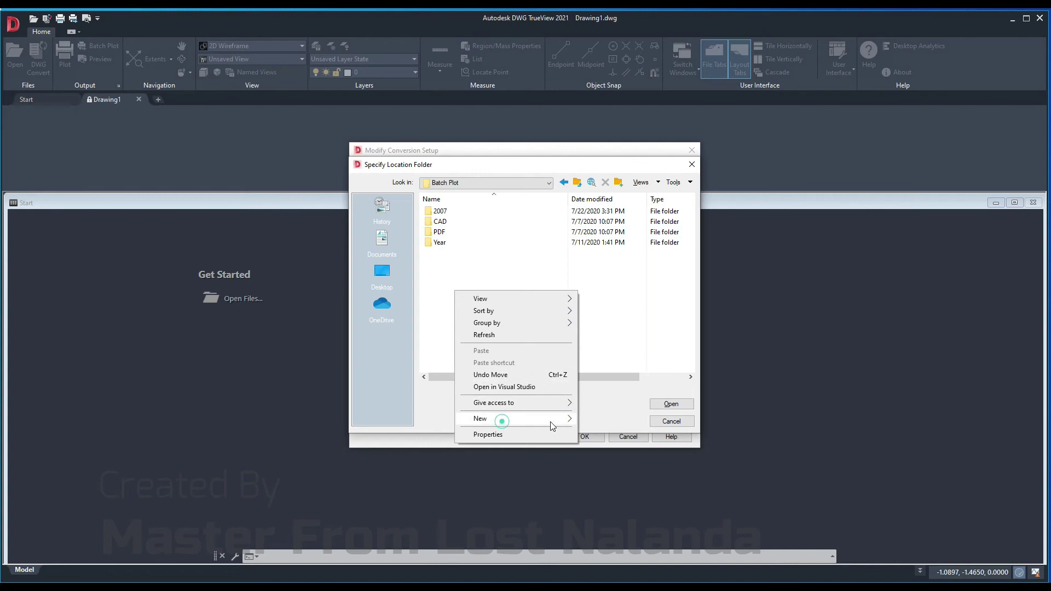
click(602, 418)
text(2004)
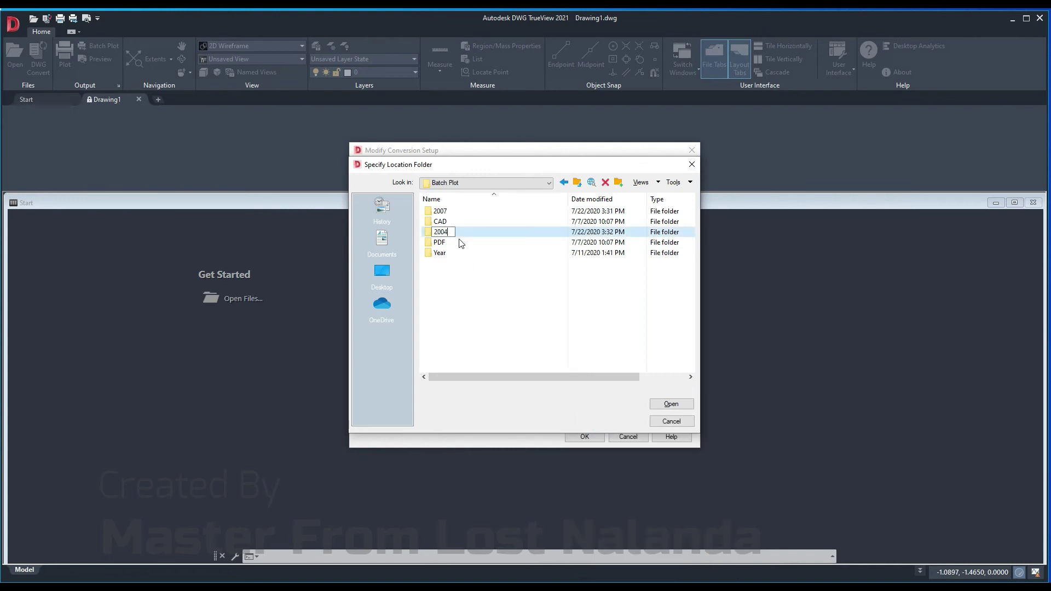
key(Return)
double_click(460, 212)
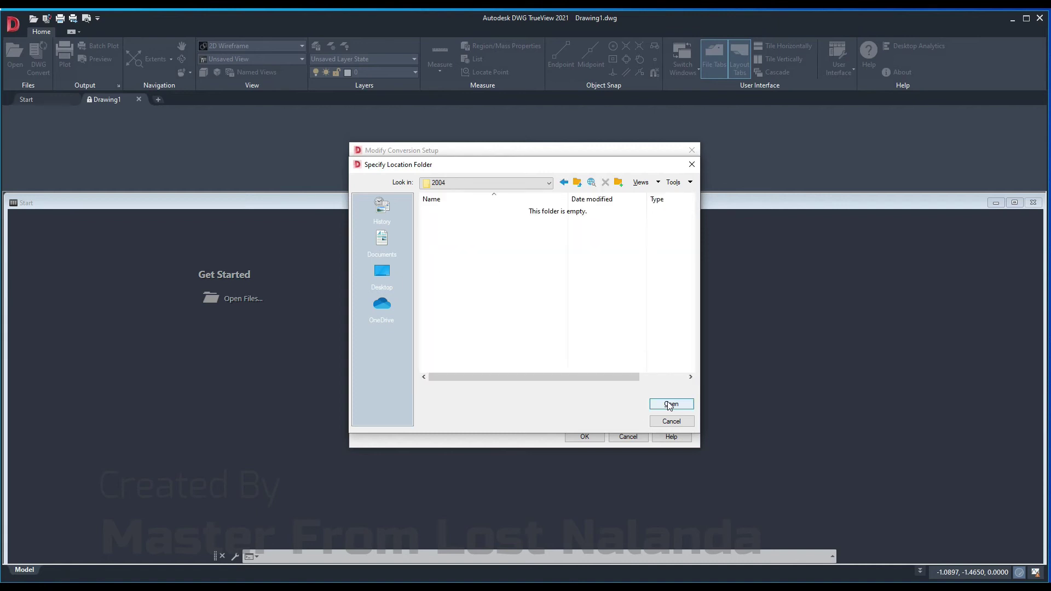
click(672, 404)
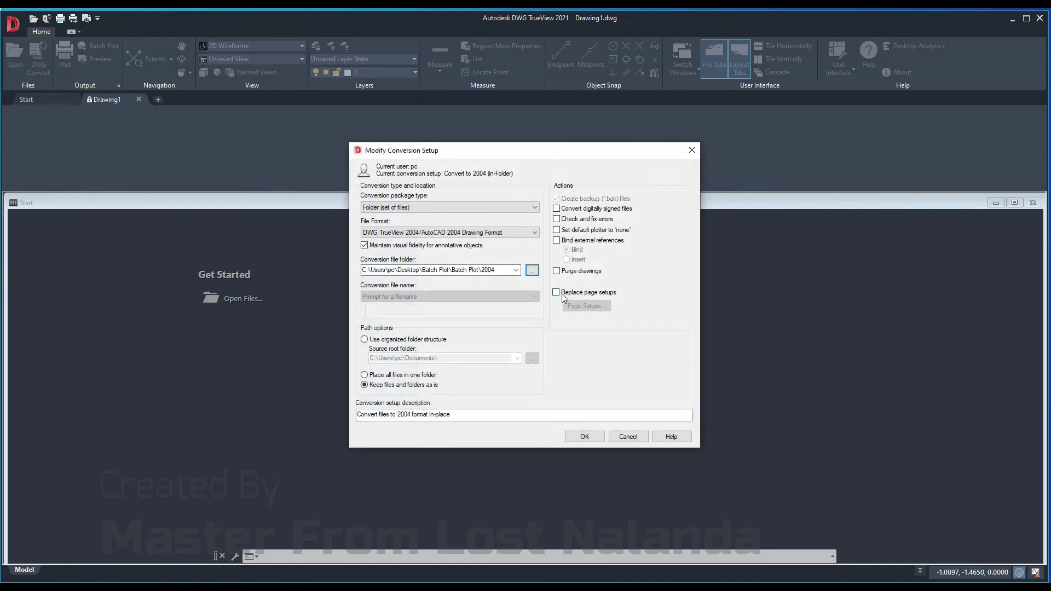
Enable Purge drawings and Place all files in one folder, change the description to 'in-Folder', and save.
click(559, 272)
click(365, 375)
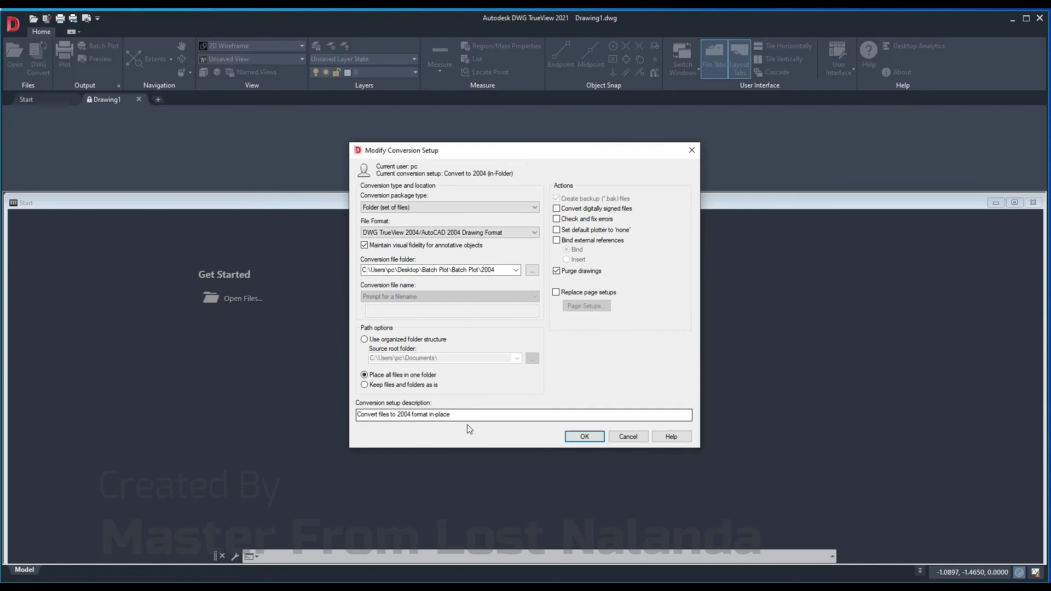
click(450, 414)
drag(450, 414, 437, 415)
text(Folder)
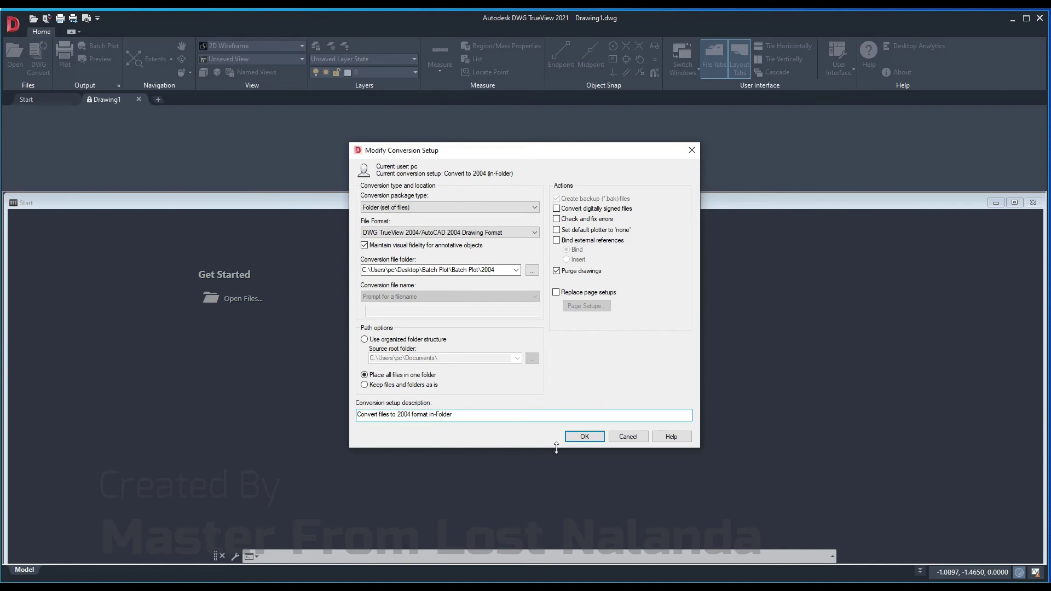
click(582, 436)
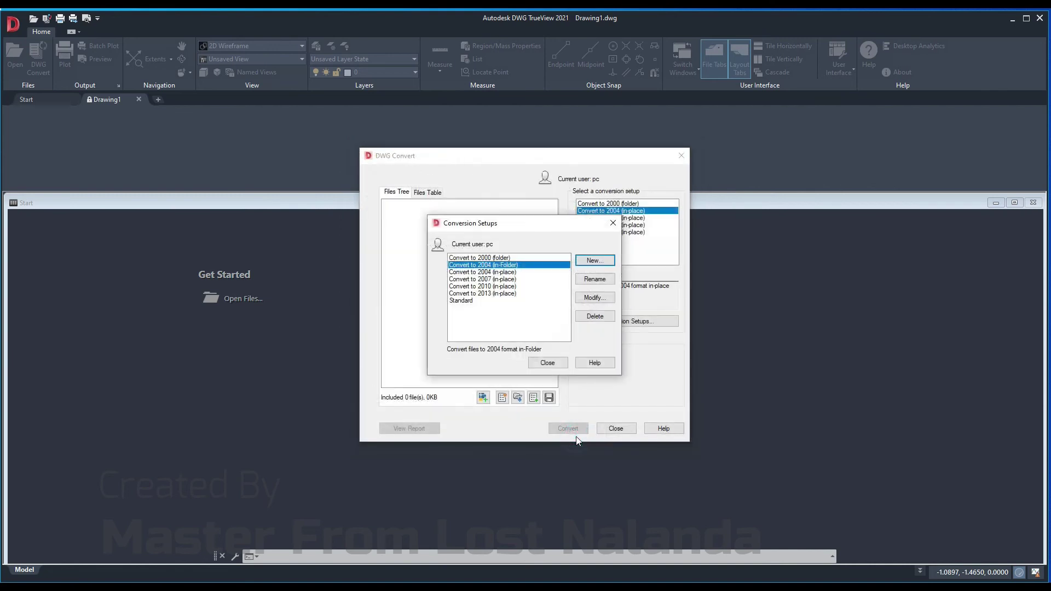
Add DRAWING-1 through DRAWING-98 from Batch Plot\2007 to the DWG Convert list.
click(548, 363)
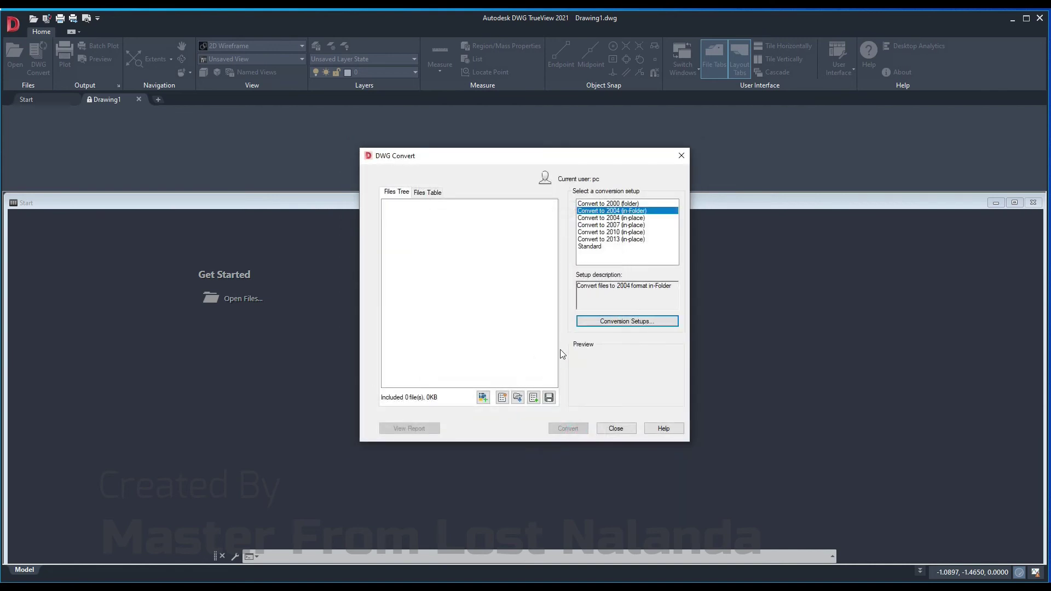
click(483, 398)
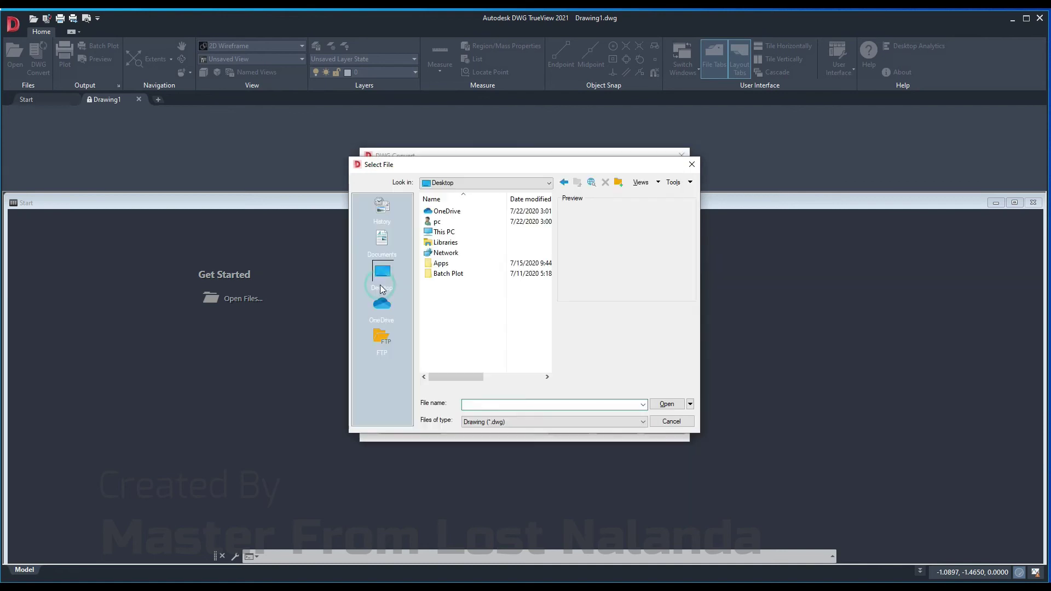
click(441, 276)
double_click(442, 277)
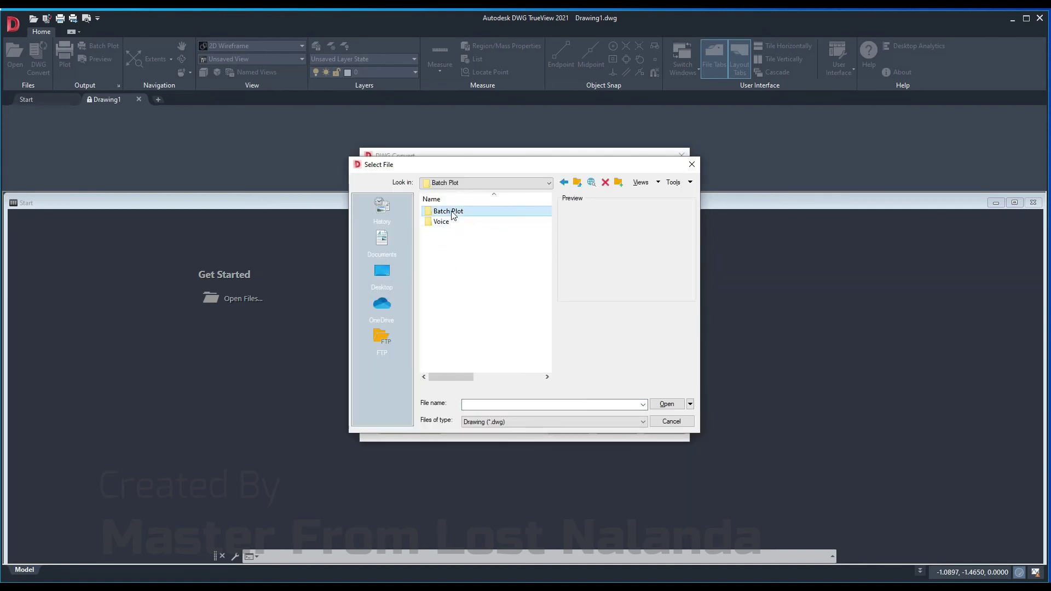
double_click(448, 221)
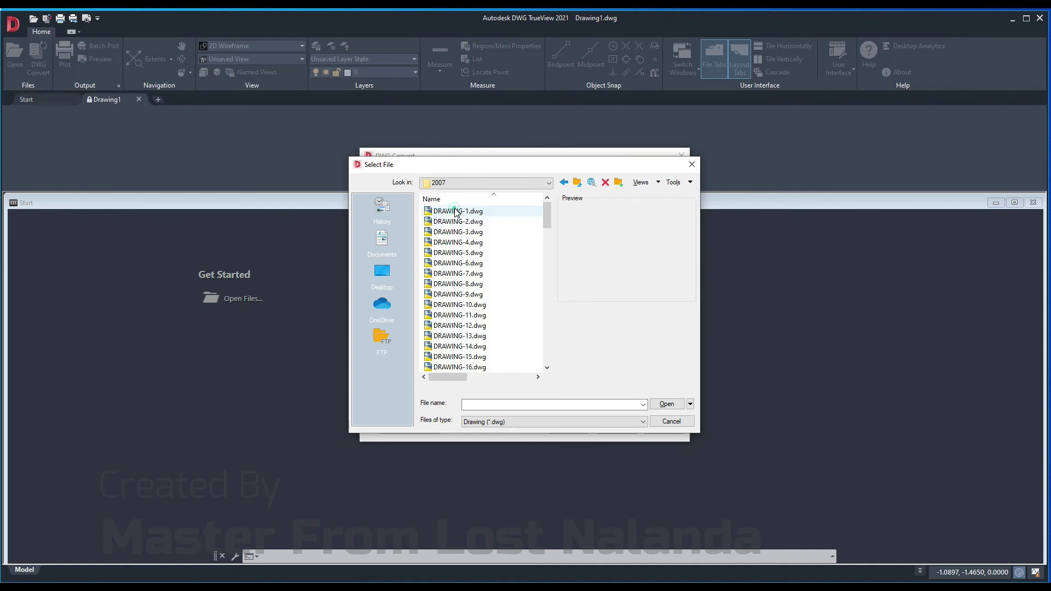
click(541, 213)
drag(546, 219, 549, 356)
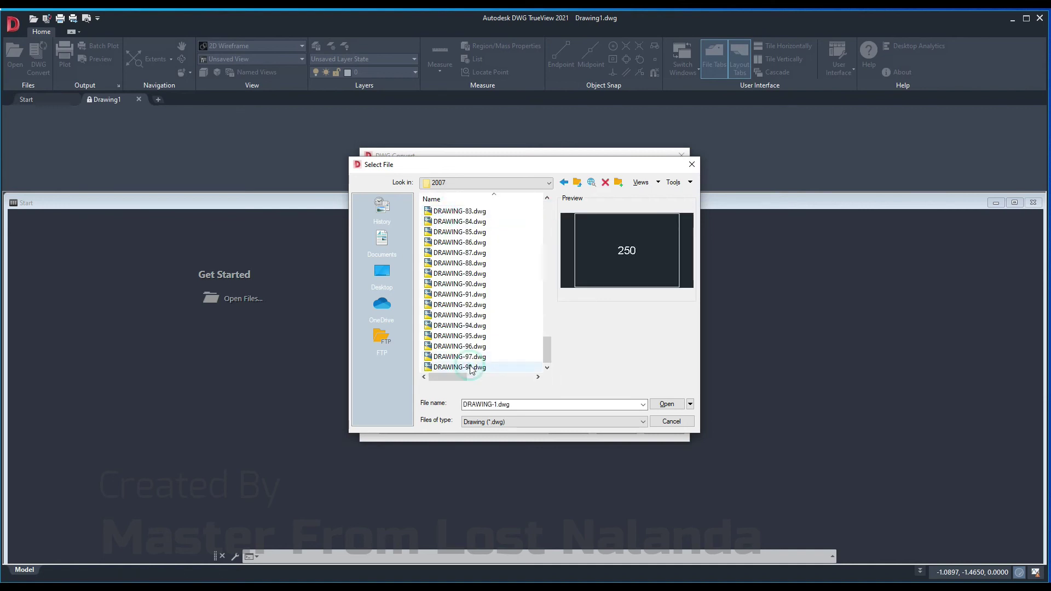
shift+click(498, 368)
click(677, 405)
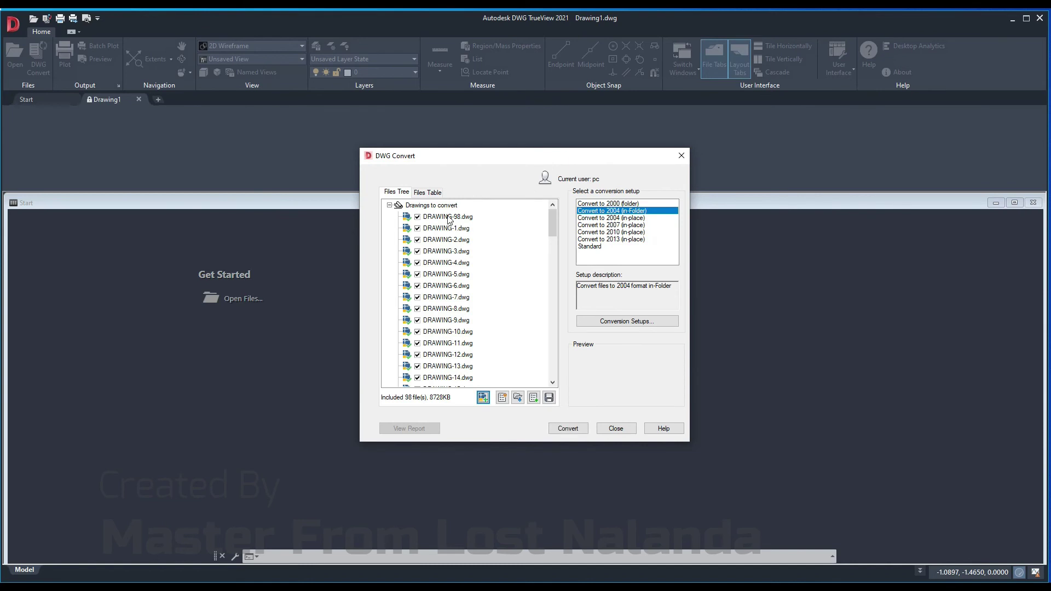
Show the Files Table with full Version column and convert all 98 drawings to 2004.
click(430, 193)
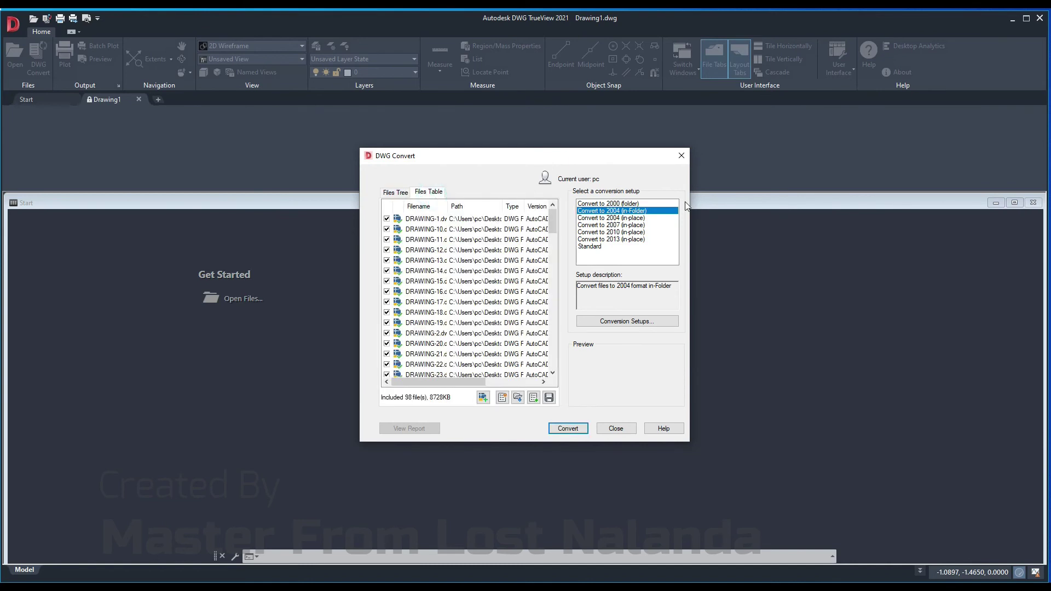
drag(690, 203, 875, 203)
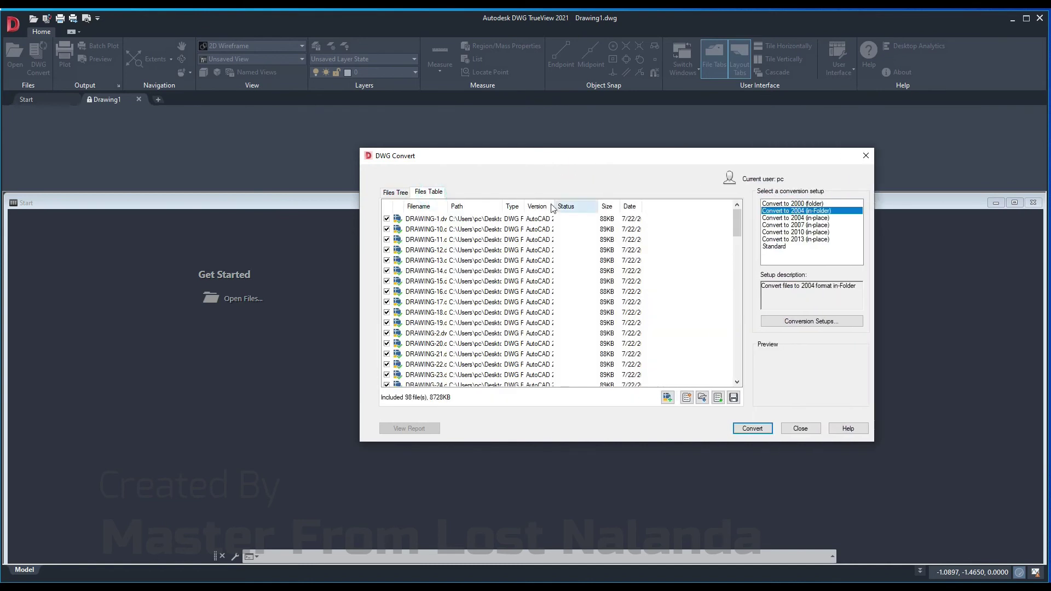
double_click(555, 201)
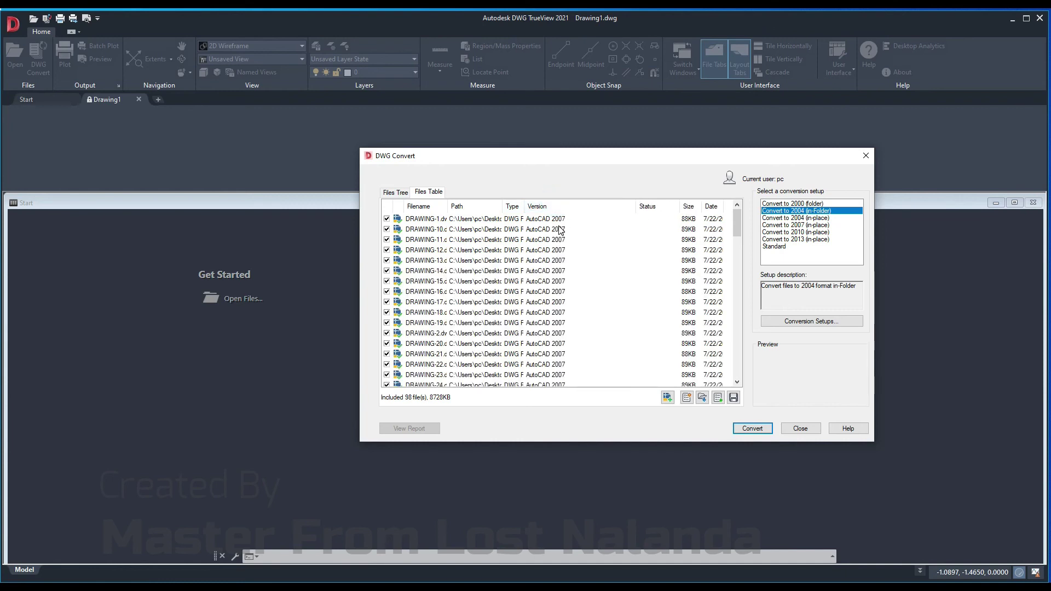
click(551, 220)
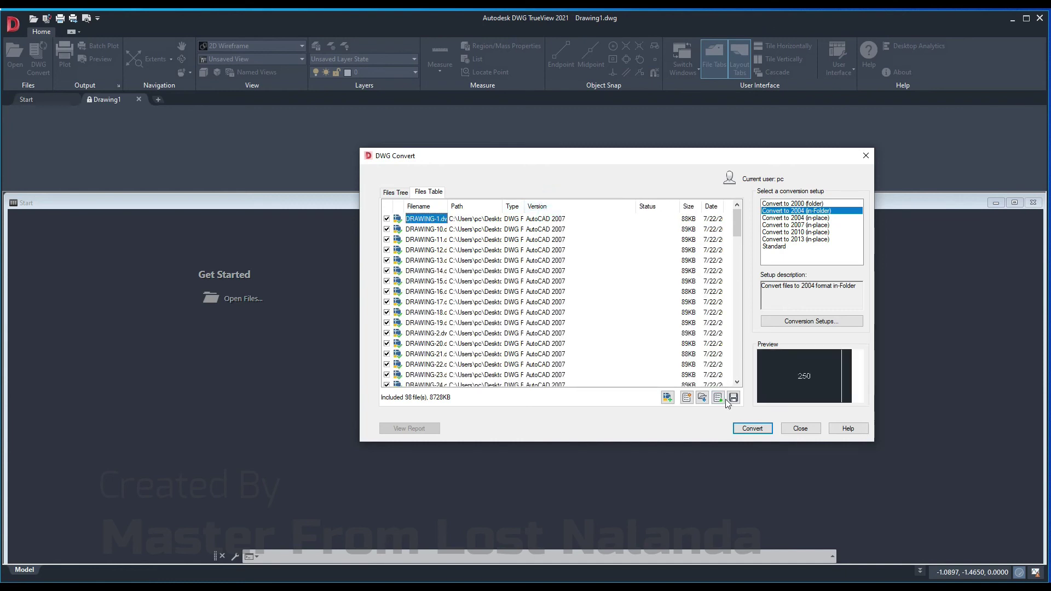
click(751, 429)
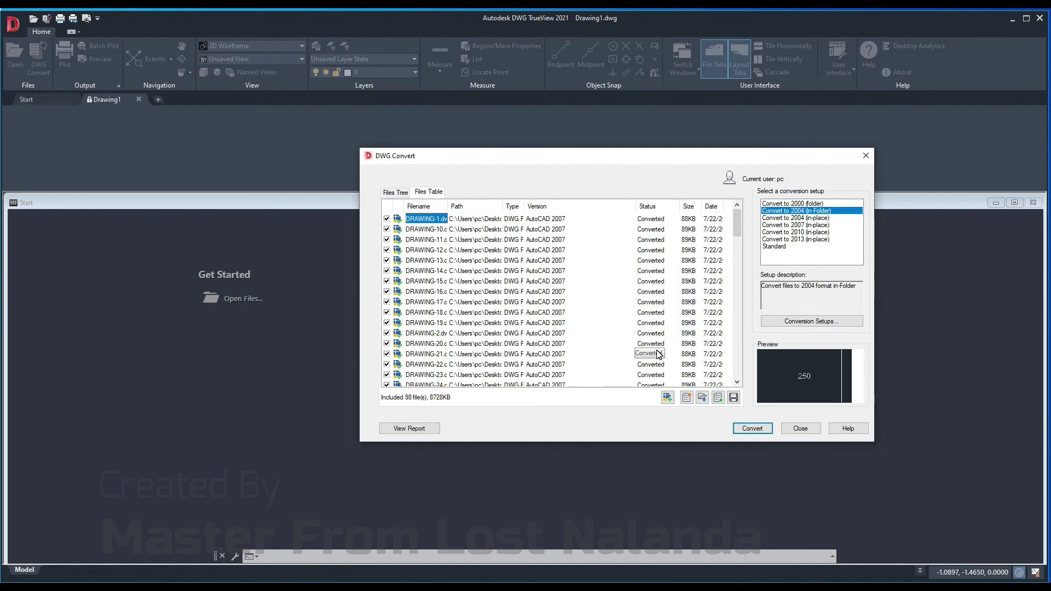
Close DWG Convert and DWG TrueView, then select Conversion.txt in the 2004 folder.
click(788, 430)
click(630, 325)
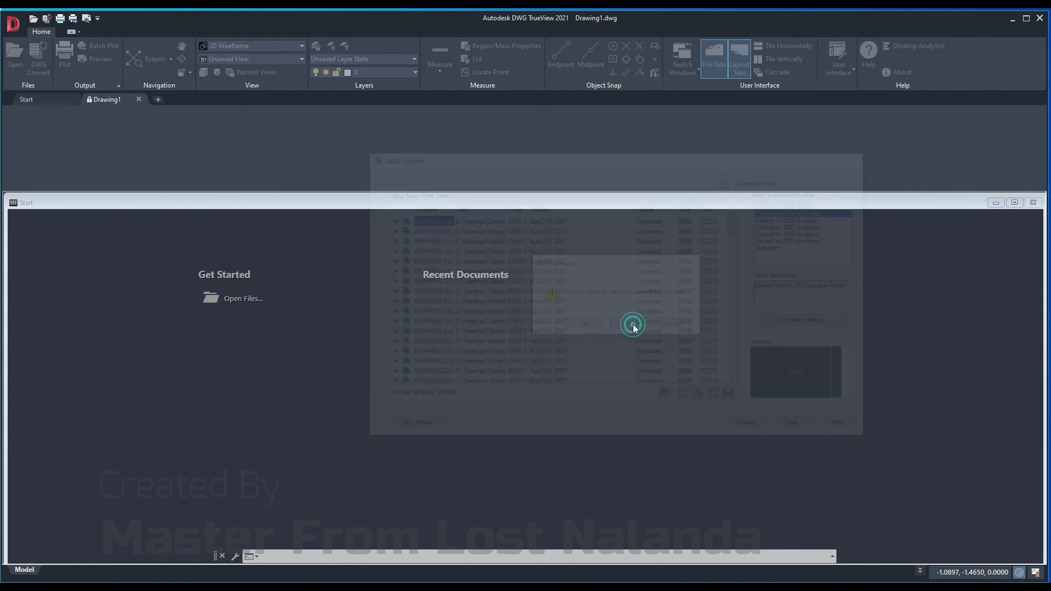
click(1038, 21)
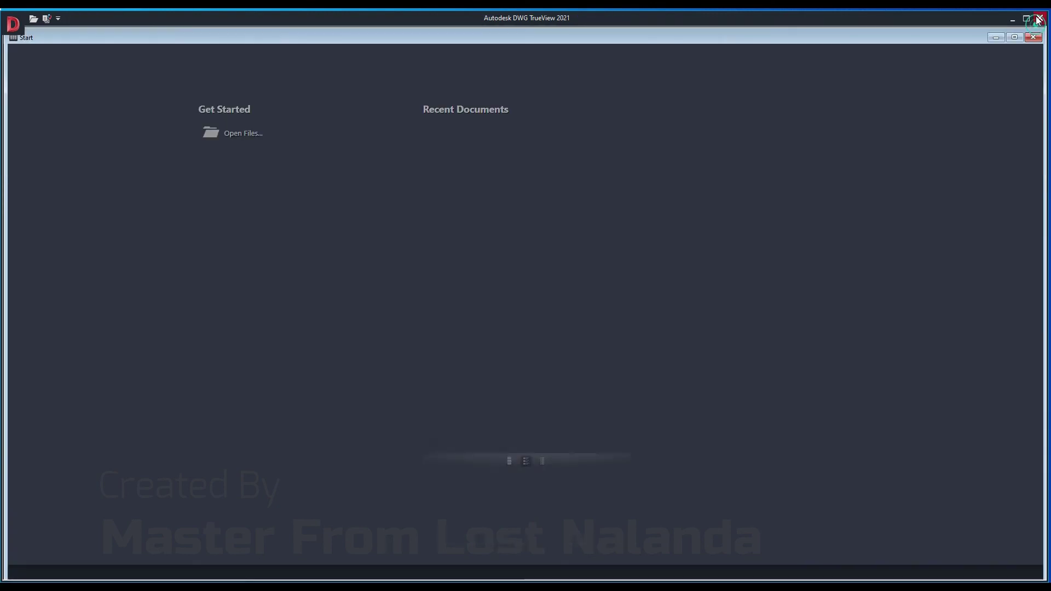
double_click(286, 315)
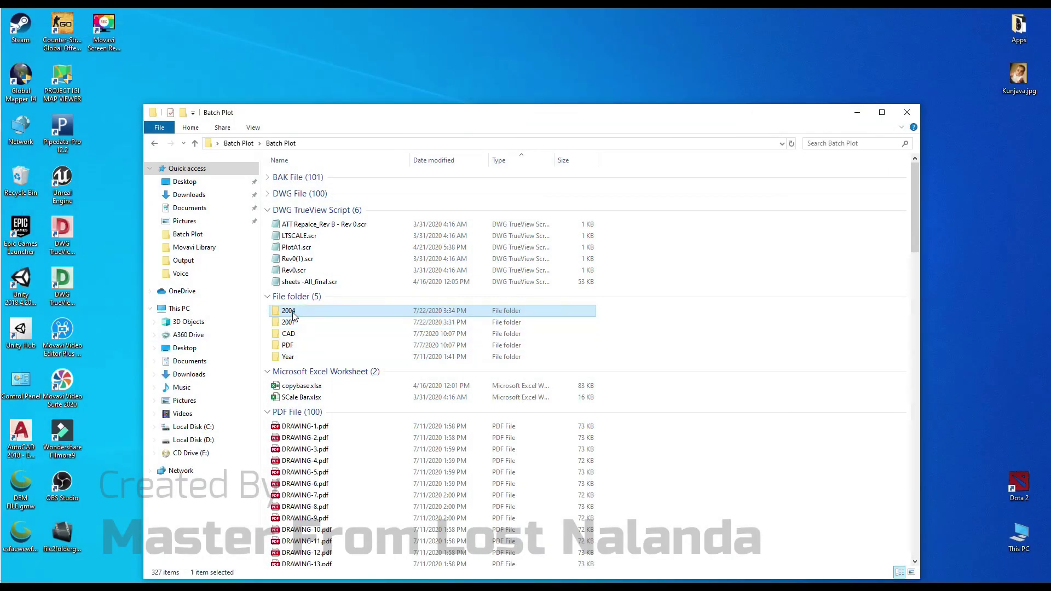
click(318, 176)
Review Conversion.txt, confirming AutoCAD 2004/LT 2004 format and 0 conversion errors, then close Notepad.
double_click(318, 176)
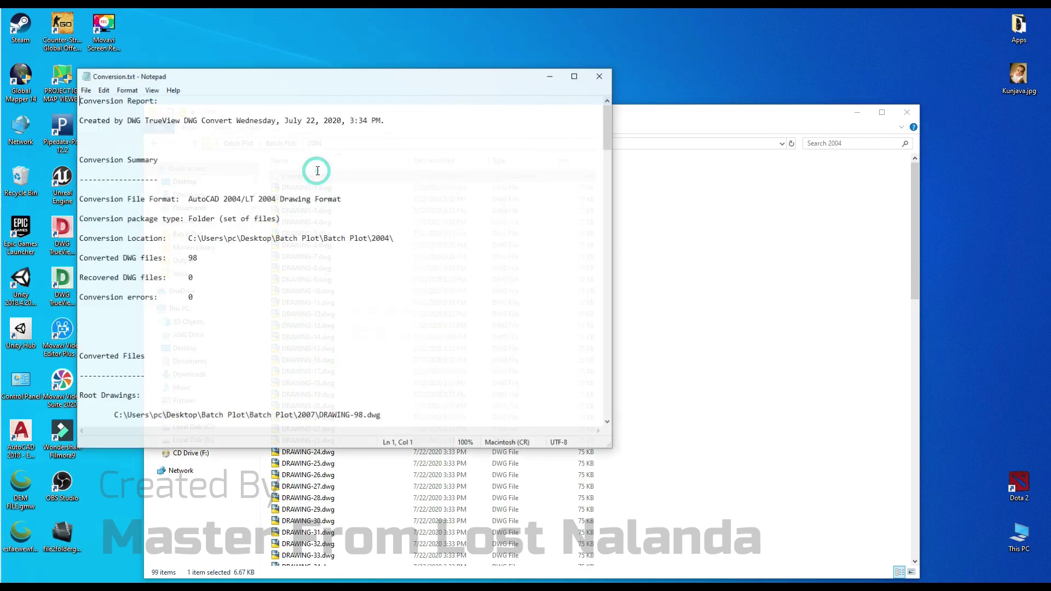
drag(188, 200, 342, 198)
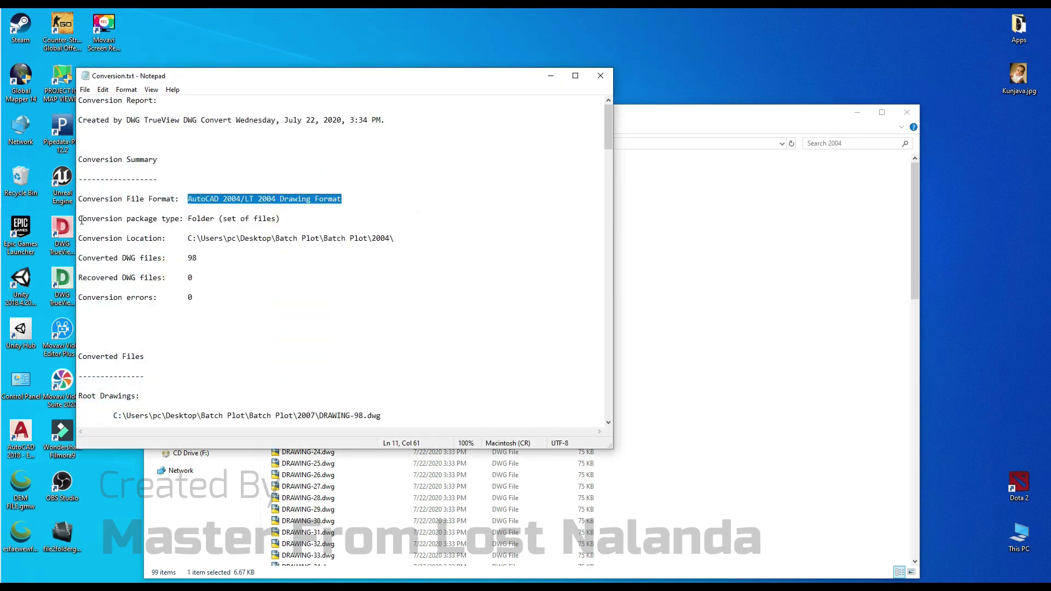
mouse_move(88, 285)
mouse_down()
mouse_move(234, 276)
mouse_move(88, 297)
mouse_up()
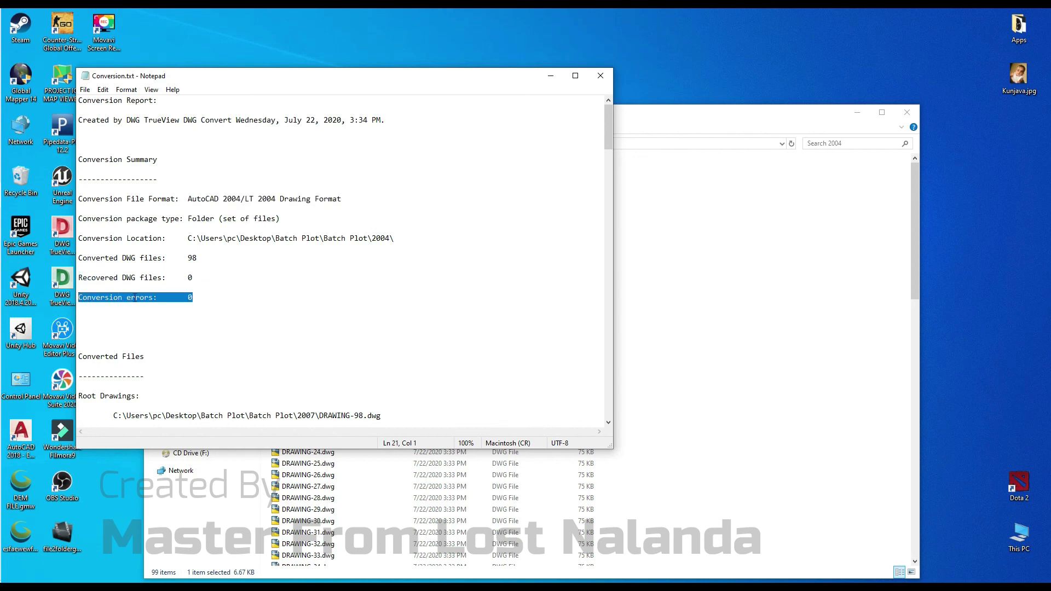
scroll(135, 298, down, 2)
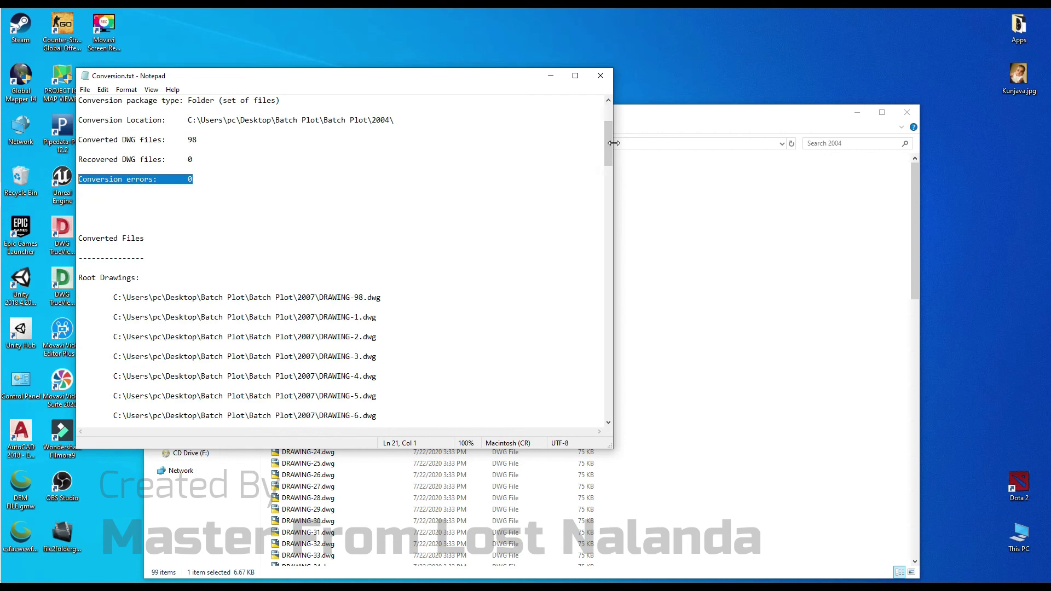
mouse_move(606, 146)
mouse_down()
mouse_move(607, 287)
mouse_move(591, 411)
mouse_move(586, 98)
mouse_up()
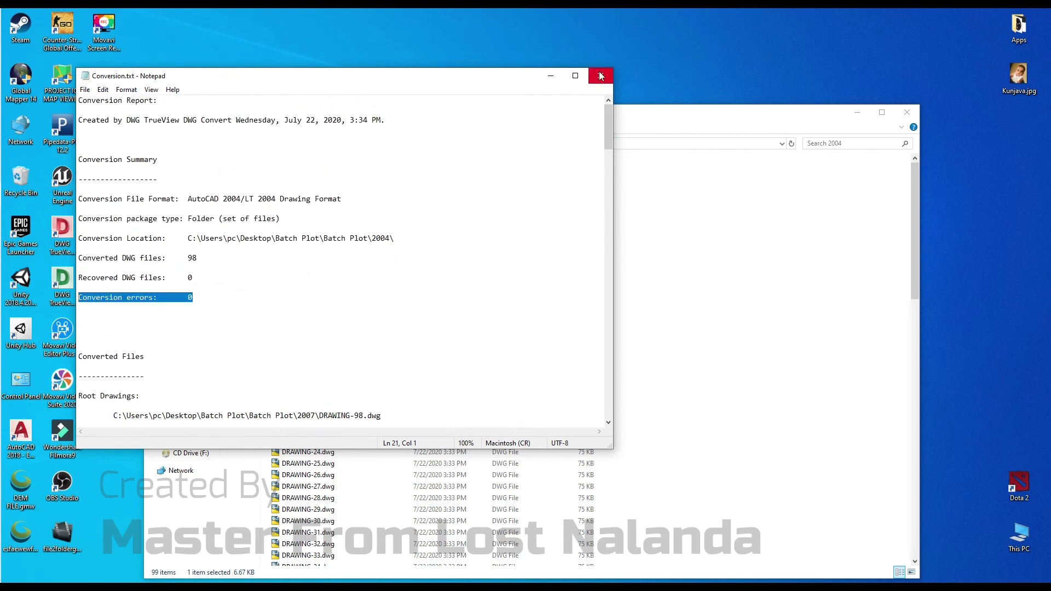
click(600, 76)
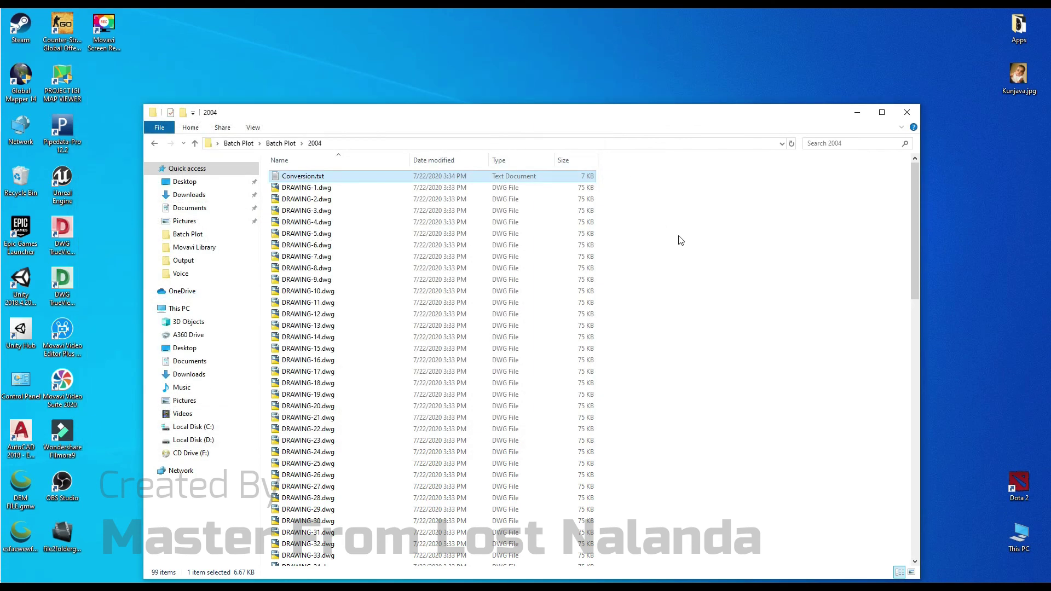
Deselect the files and minimize the 2004 folder window to show the desktop.
click(694, 238)
click(852, 114)
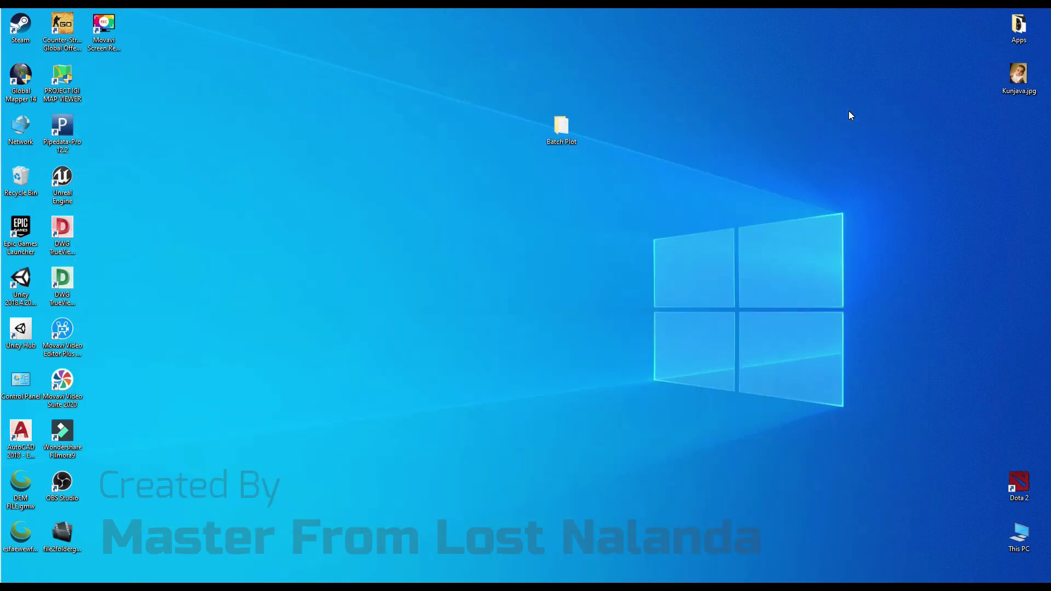